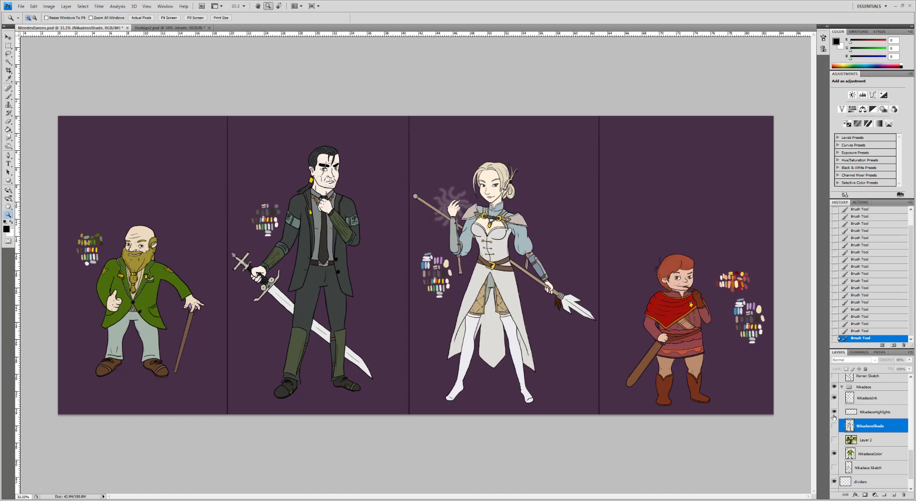
# Hide the NikadeosHighlights layer and add two new empty layers directly above it.
pyautogui.click(873, 412)
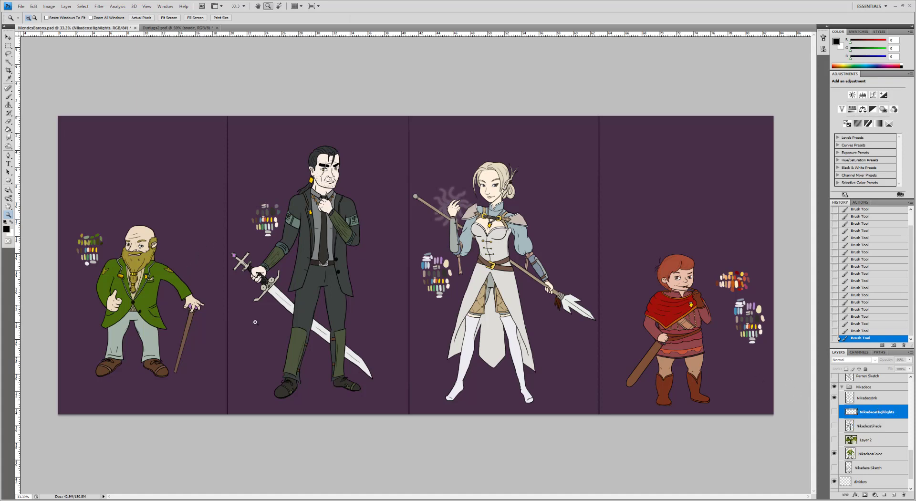
pyautogui.click(123, 276)
pyautogui.click(122, 276)
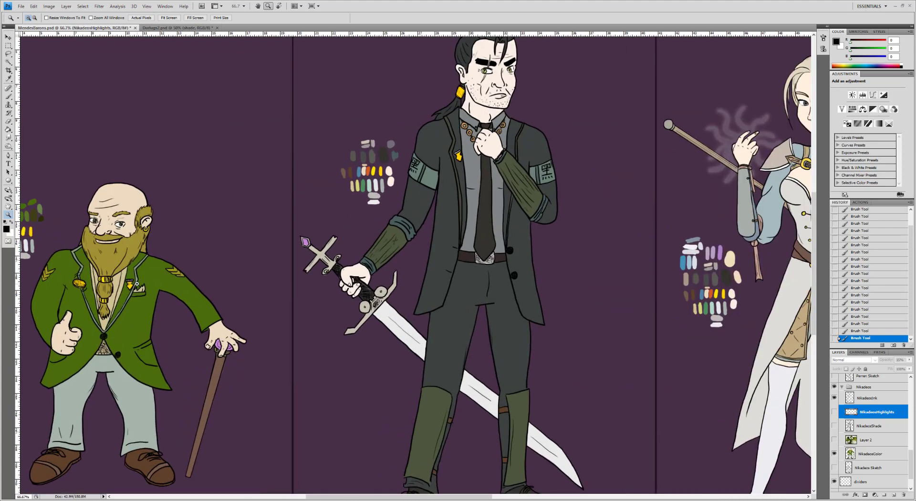
pyautogui.moveTo(249, 261); pyautogui.dragTo(328, 259)
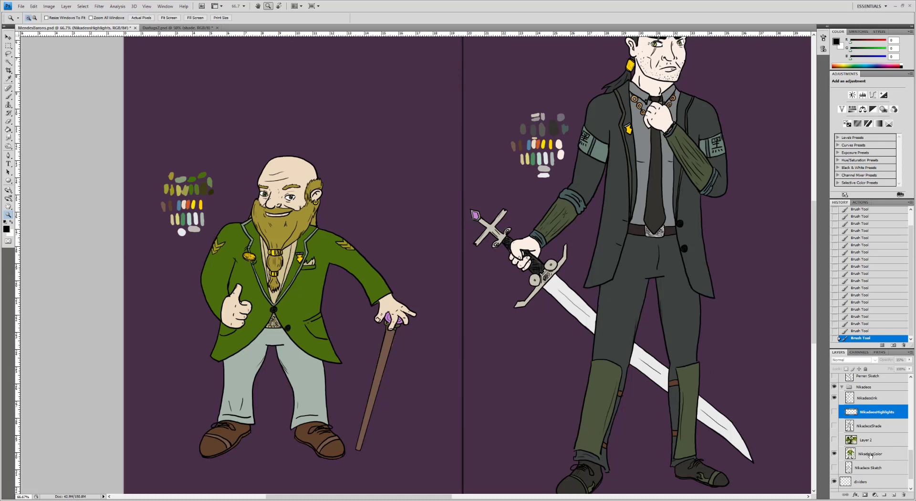
pyautogui.click(894, 496)
pyautogui.click(894, 496)
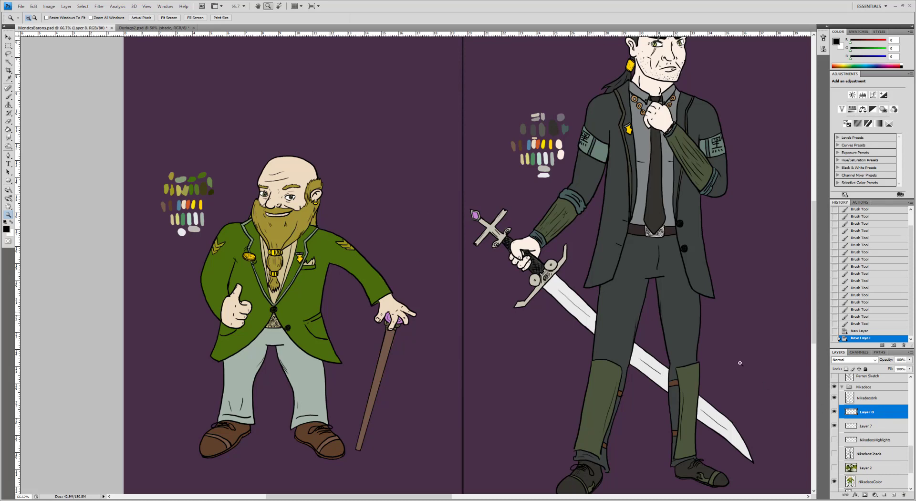
# Rename the upper new layer Highlight and lower its opacity to about 15%.
pyautogui.doubleClick(866, 414)
pyautogui.write('Highlight')
pyautogui.press('Return')
pyautogui.moveTo(911, 361); pyautogui.dragTo(883, 369)
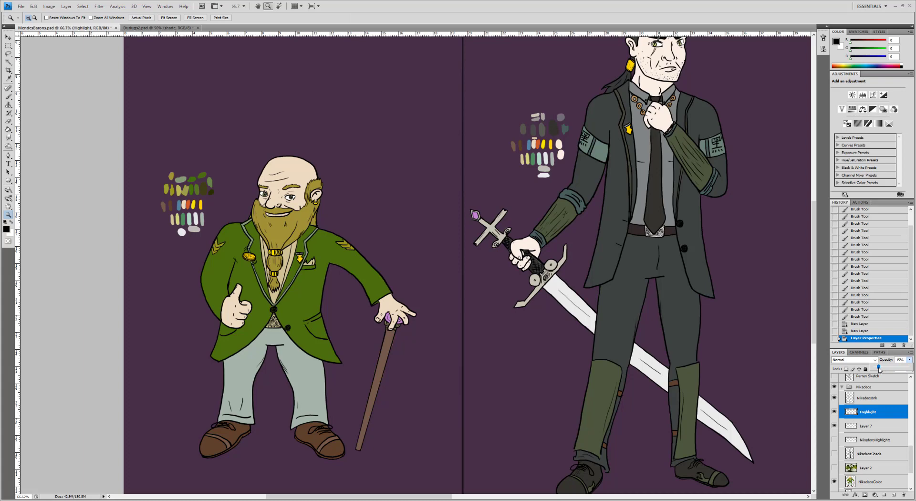
pyautogui.moveTo(880, 369); pyautogui.dragTo(879, 370)
# Rename the lower new layer Shade and set its opacity to 40%.
pyautogui.doubleClick(866, 426)
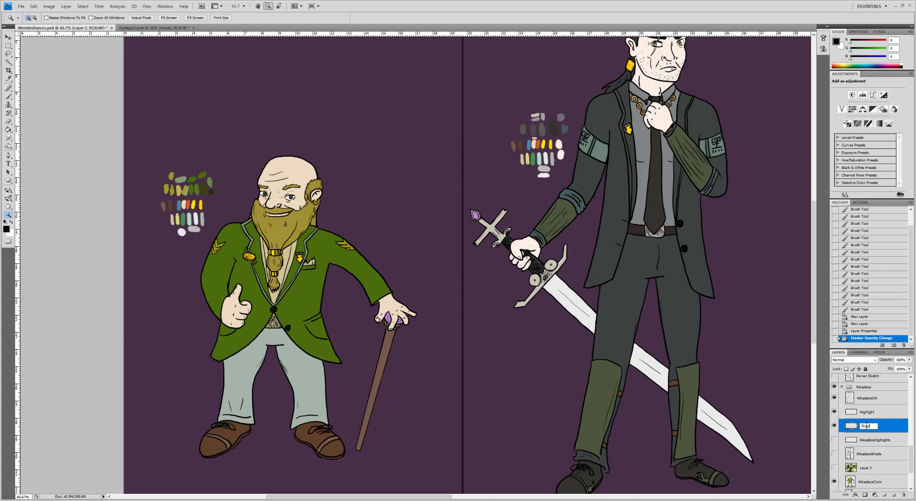
pyautogui.press('Return')
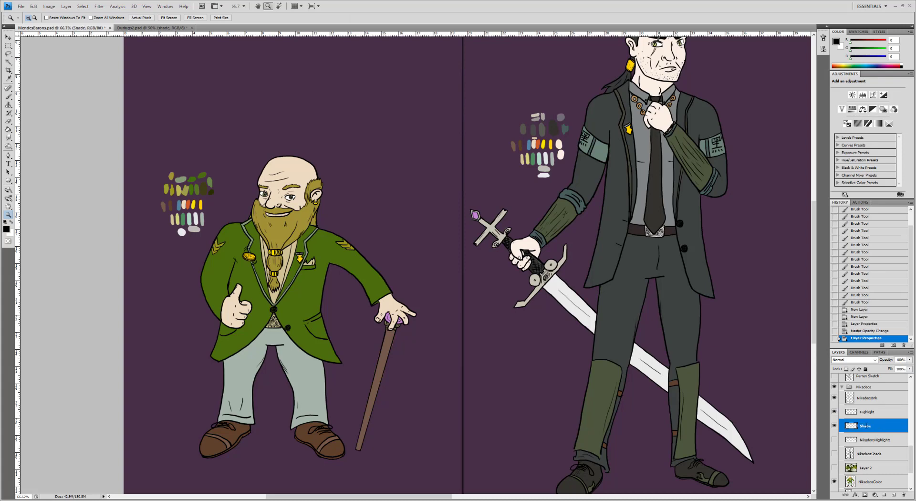
pyautogui.click(910, 360)
pyautogui.moveTo(889, 373); pyautogui.dragTo(888, 372)
pyautogui.click(876, 430)
# Sample the jacket's green with the NikadeosInk layer active and choose a darker green as the foreground colour.
pyautogui.press('i')
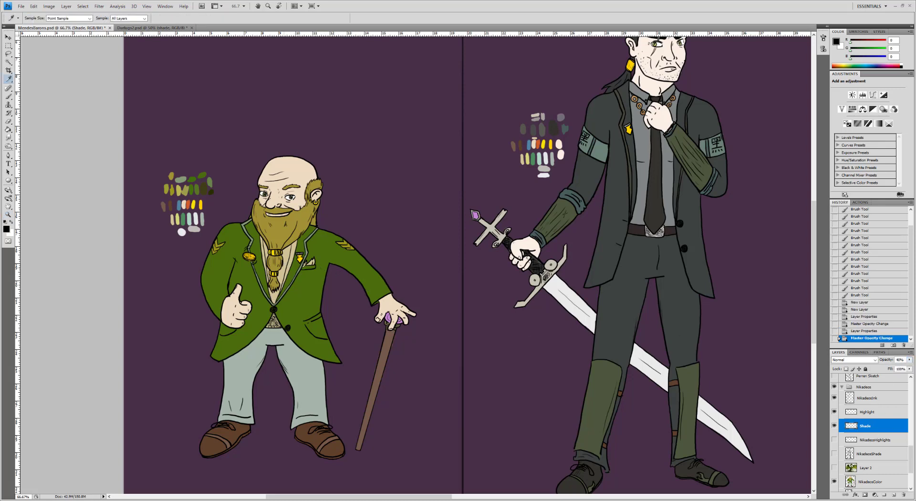
pyautogui.click(871, 397)
pyautogui.click(323, 242)
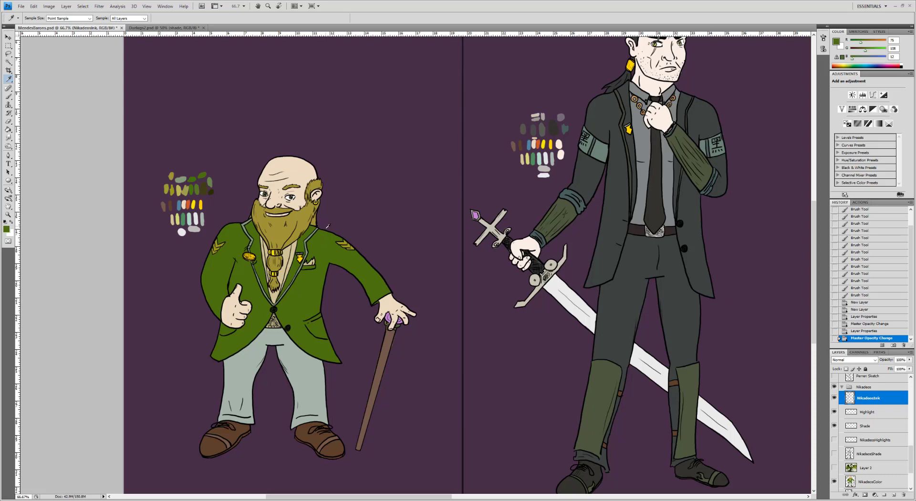
pyautogui.press('b')
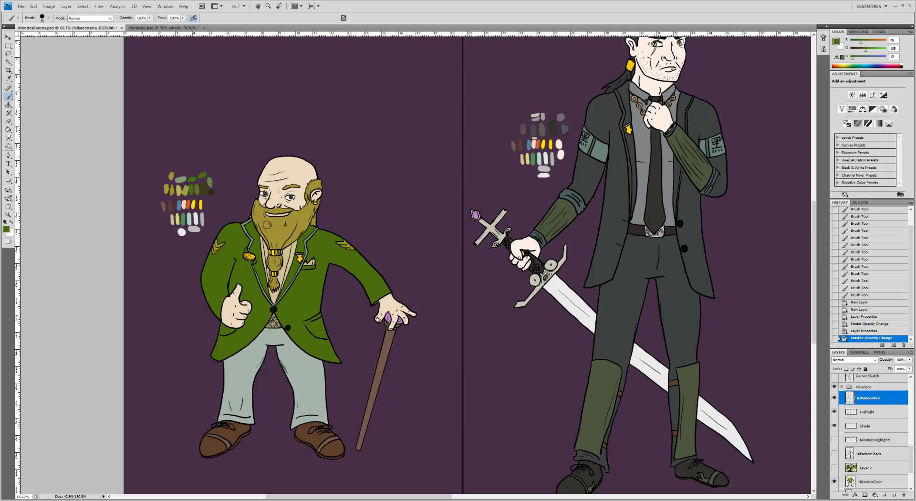
pyautogui.click(7, 229)
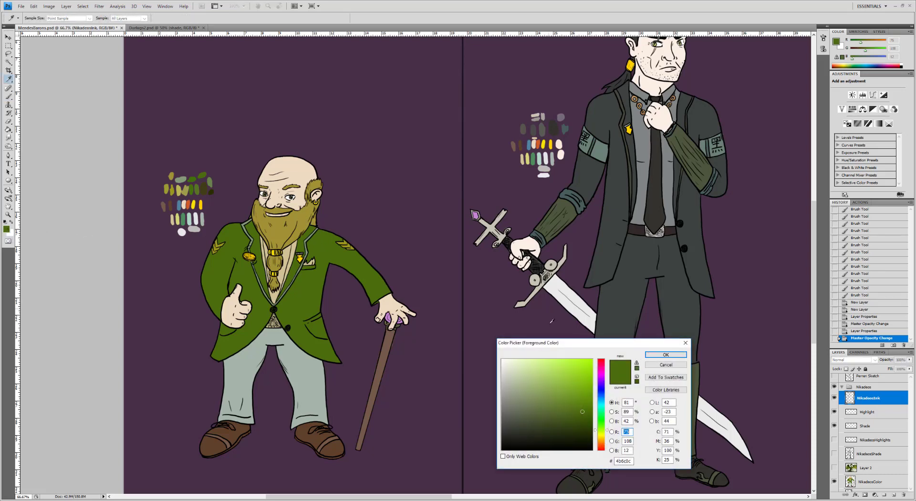
pyautogui.moveTo(546, 341); pyautogui.dragTo(450, 253)
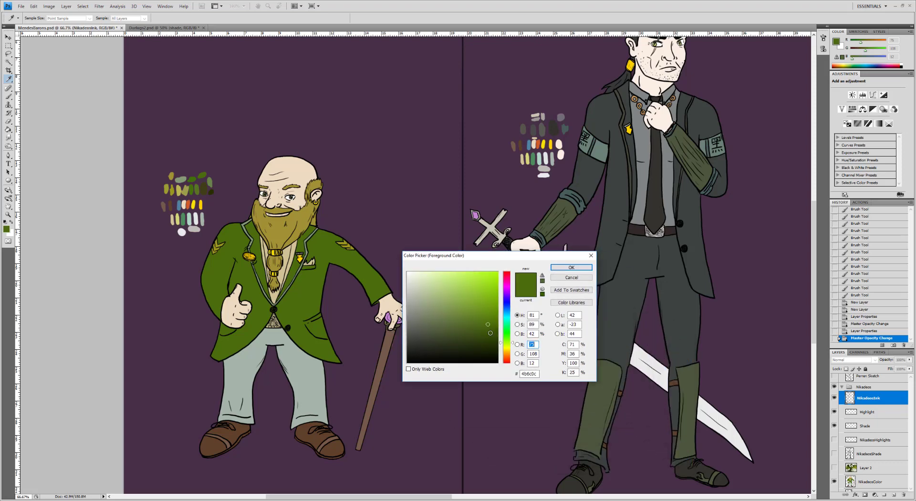
pyautogui.moveTo(490, 333); pyautogui.dragTo(492, 341)
pyautogui.click(571, 267)
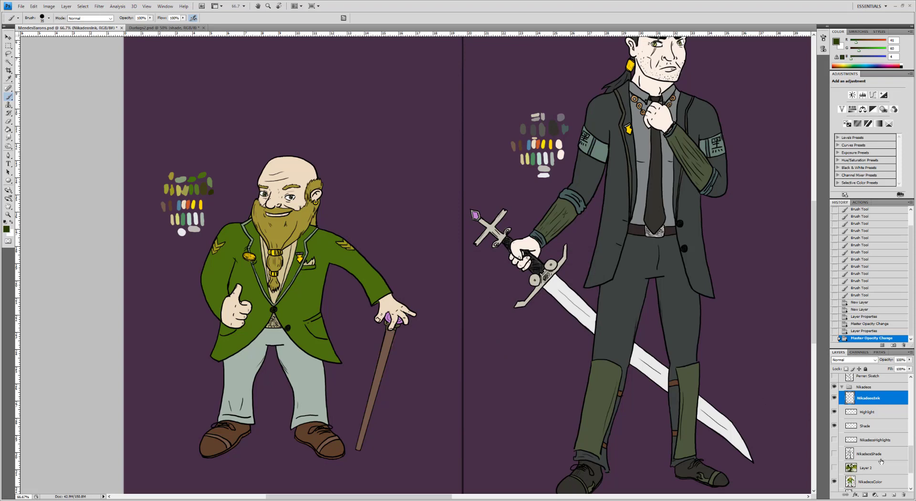
# Try brushing dark green shading along the outer edge of the jacket sleeve on the cane arm.
pyautogui.moveTo(351, 253)
pyautogui.mouseDown()
pyautogui.moveTo(383, 284)
pyautogui.moveTo(380, 274)
pyautogui.mouseUp()
pyautogui.moveTo(377, 274); pyautogui.dragTo(388, 287)
pyautogui.moveTo(350, 249); pyautogui.dragTo(357, 254)
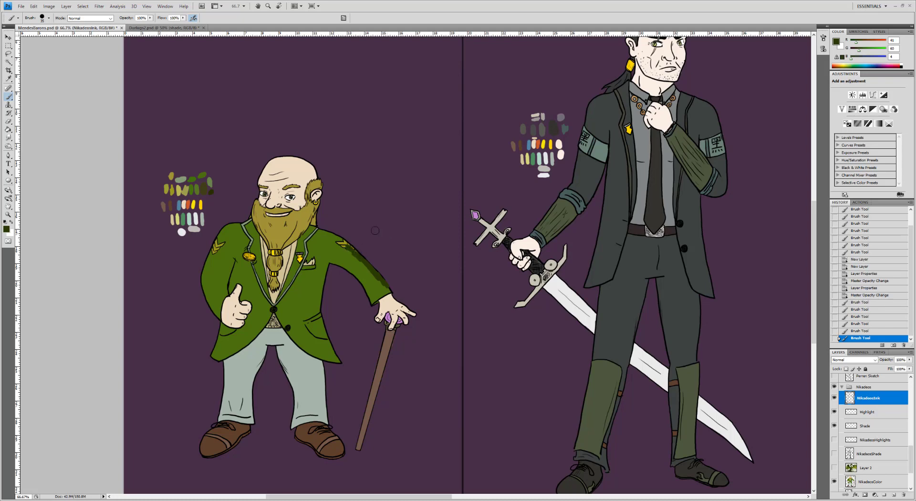
pyautogui.hotkey('ctrl', 'z')
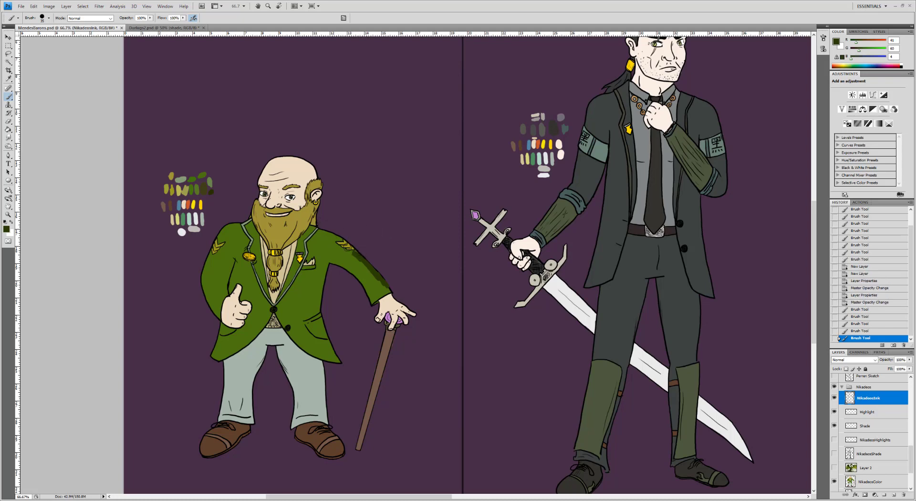
# Sample the gold of the sleeve chevrons and choose a darker gold as the brush colour.
pyautogui.press('i')
pyautogui.click(346, 240)
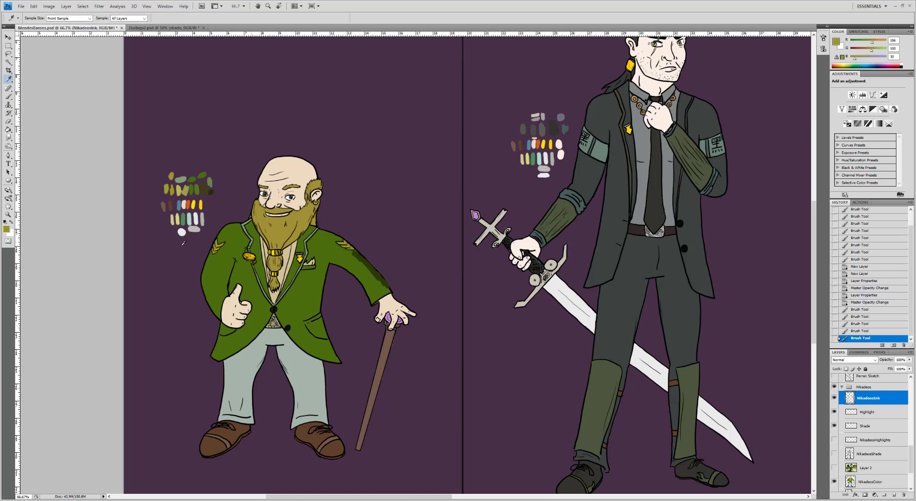
pyautogui.click(7, 230)
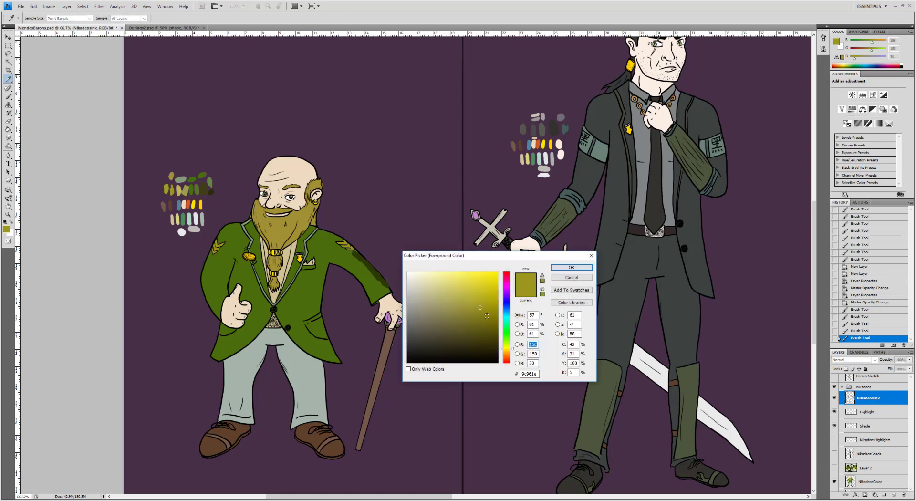
pyautogui.click(542, 281)
pyautogui.click(558, 268)
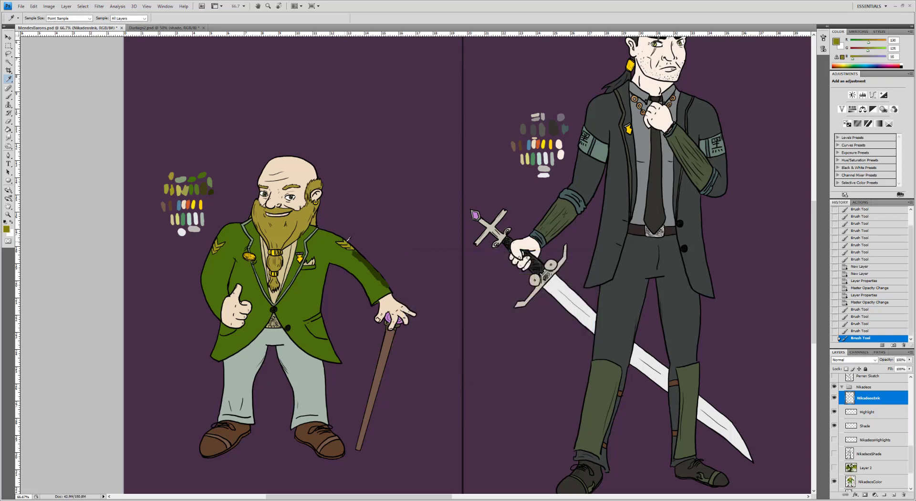
pyautogui.press('b')
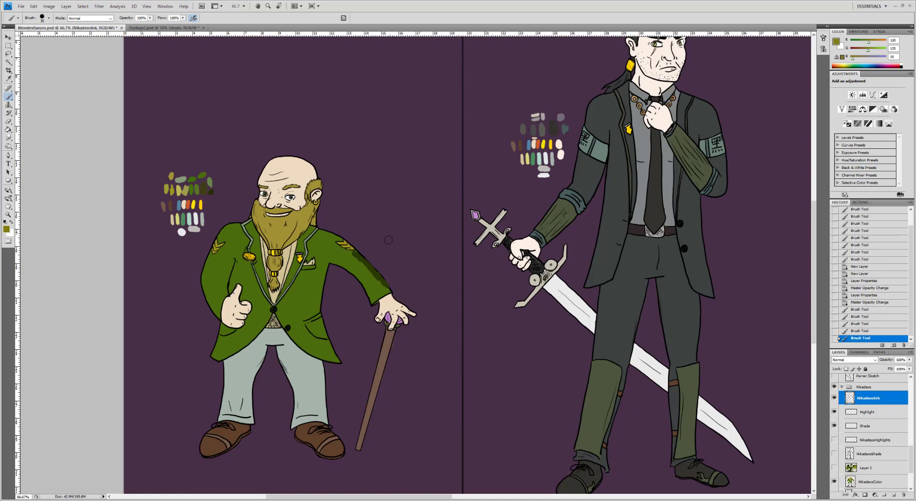
# Revert the document history to the opacity change made before the dark sleeve strokes.
pyautogui.press('e')
pyautogui.click(872, 332)
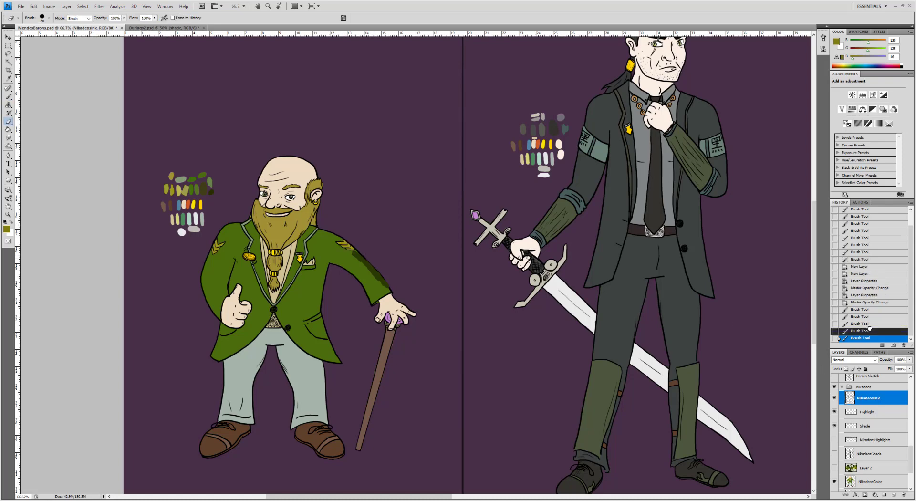
pyautogui.click(868, 309)
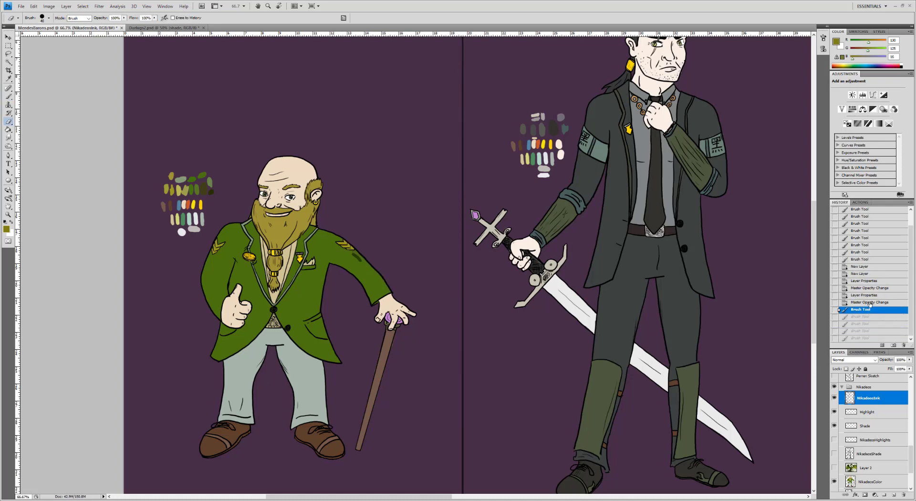
pyautogui.click(864, 302)
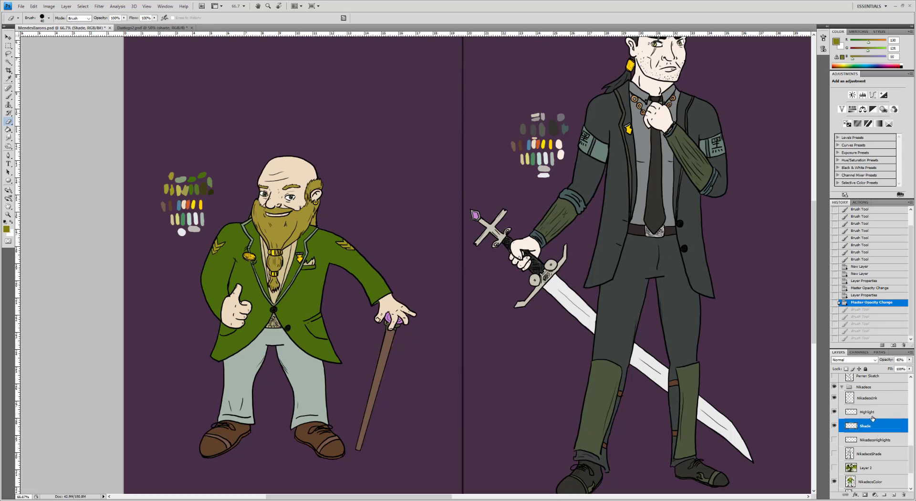
# Reset the foreground colour to black and brush shading onto the bearded man's hair around the ear on the Shade layer.
pyautogui.click(5, 222)
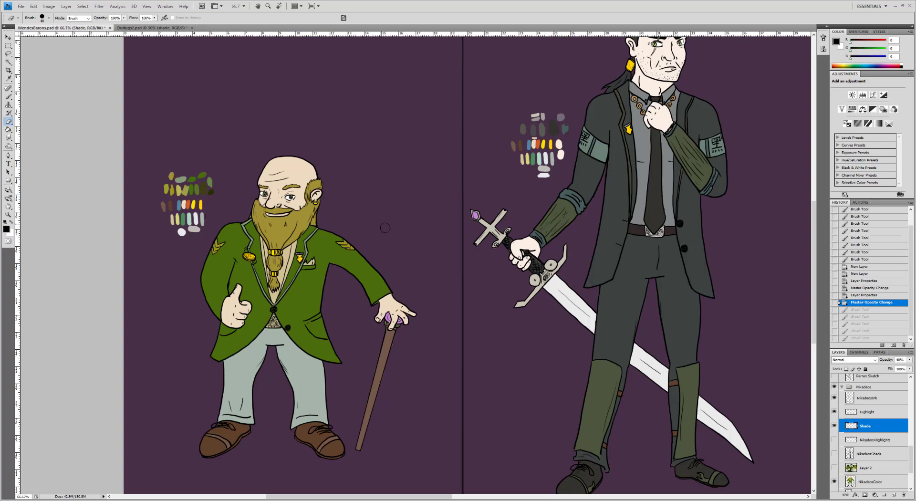
pyautogui.press('z')
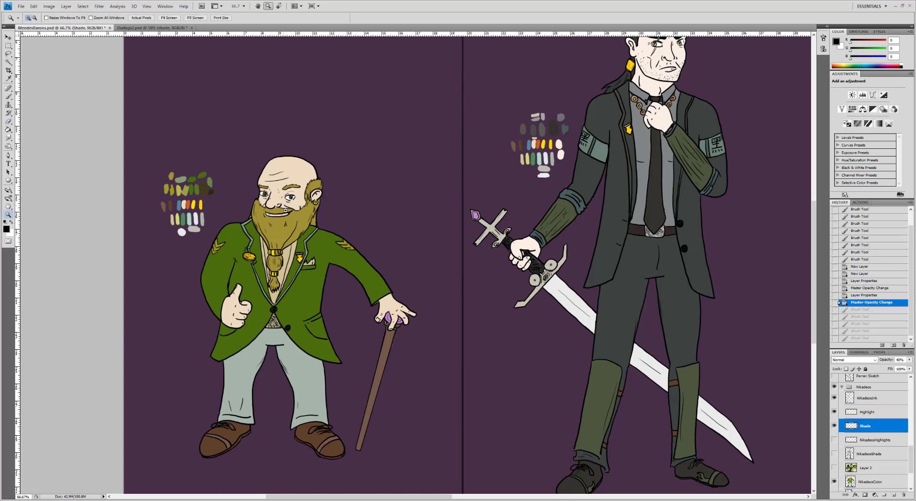
pyautogui.click(283, 202)
pyautogui.click(284, 202)
pyautogui.moveTo(449, 264); pyautogui.dragTo(566, 282)
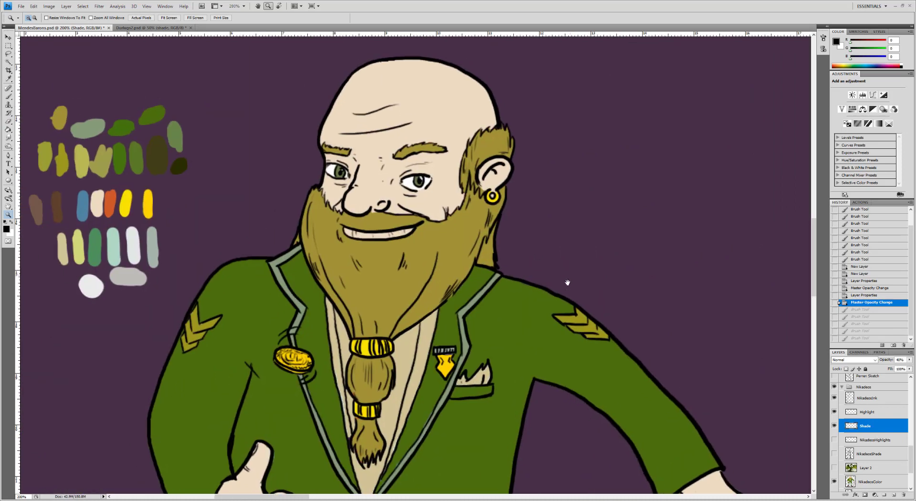
pyautogui.press('b')
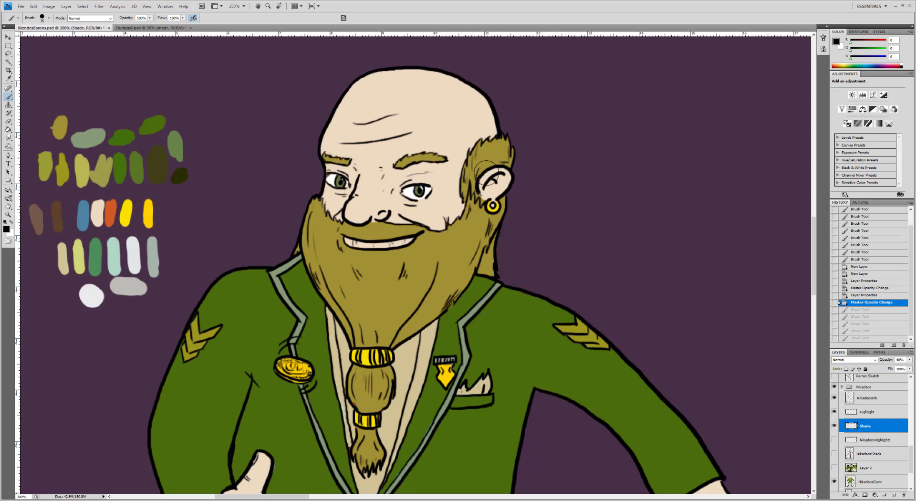
pyautogui.moveTo(476, 191); pyautogui.dragTo(497, 163)
pyautogui.moveTo(480, 177); pyautogui.dragTo(505, 165)
pyautogui.moveTo(498, 159); pyautogui.dragTo(504, 161)
# Shade the side of the bald head, the hairline above the ear and the cheek fold beside the nose.
pyautogui.moveTo(476, 94); pyautogui.dragTo(485, 116)
pyautogui.moveTo(480, 96); pyautogui.dragTo(497, 146)
pyautogui.moveTo(498, 143); pyautogui.dragTo(490, 147)
pyautogui.moveTo(490, 143); pyautogui.dragTo(484, 147)
pyautogui.moveTo(486, 144); pyautogui.dragTo(477, 149)
pyautogui.moveTo(479, 146); pyautogui.dragTo(486, 142)
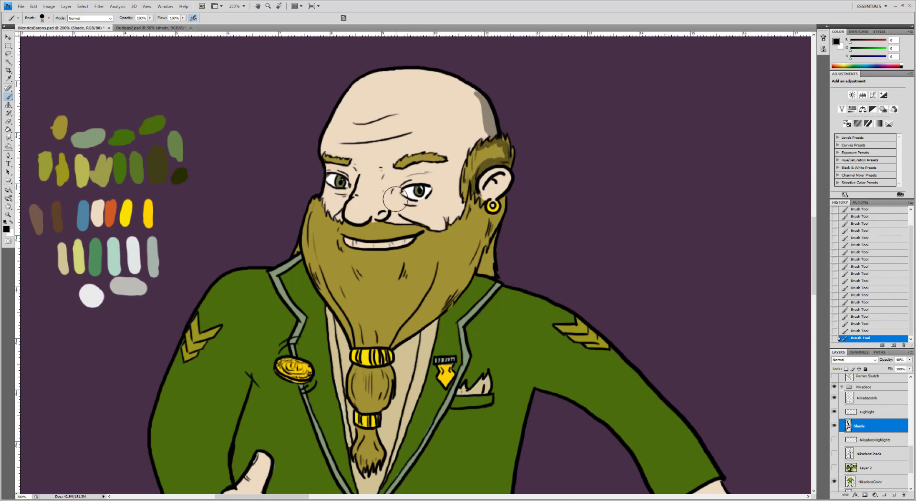
pyautogui.moveTo(392, 190)
pyautogui.mouseDown()
pyautogui.moveTo(401, 223)
pyautogui.moveTo(391, 216)
pyautogui.moveTo(396, 200)
pyautogui.mouseUp()
pyautogui.press('e')
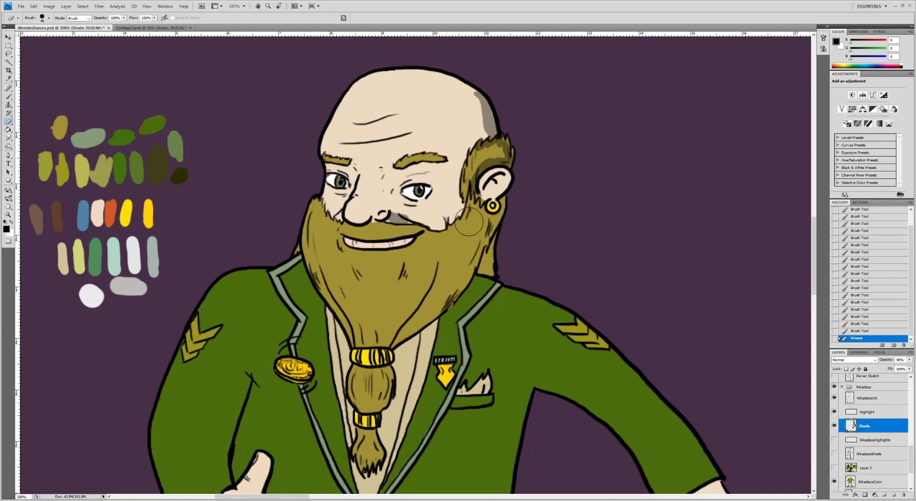
# Shade the side of the beard from below the ear to the braid, including the hair behind it.
pyautogui.press('b')
pyautogui.moveTo(500, 202); pyautogui.dragTo(496, 219)
pyautogui.moveTo(496, 218)
pyautogui.mouseDown()
pyautogui.moveTo(500, 207)
pyautogui.moveTo(472, 273)
pyautogui.mouseUp()
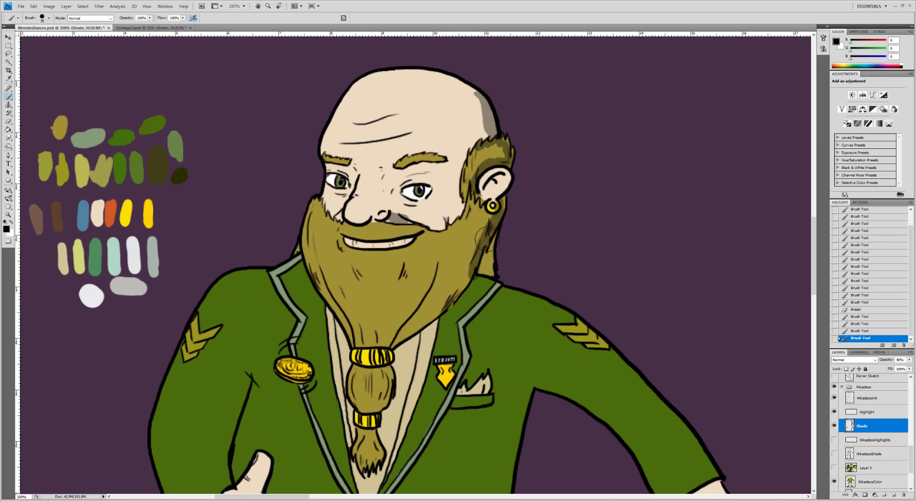
pyautogui.moveTo(490, 244)
pyautogui.mouseDown()
pyautogui.moveTo(484, 268)
pyautogui.moveTo(493, 273)
pyautogui.mouseUp()
pyautogui.moveTo(447, 292)
pyautogui.mouseDown()
pyautogui.moveTo(470, 262)
pyautogui.moveTo(444, 306)
pyautogui.moveTo(393, 340)
pyautogui.moveTo(431, 307)
pyautogui.mouseUp()
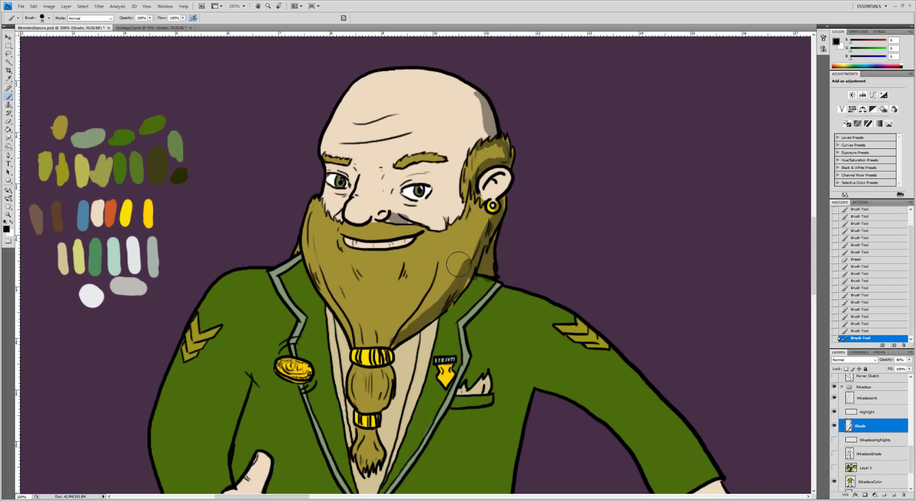
pyautogui.moveTo(444, 267); pyautogui.dragTo(403, 332)
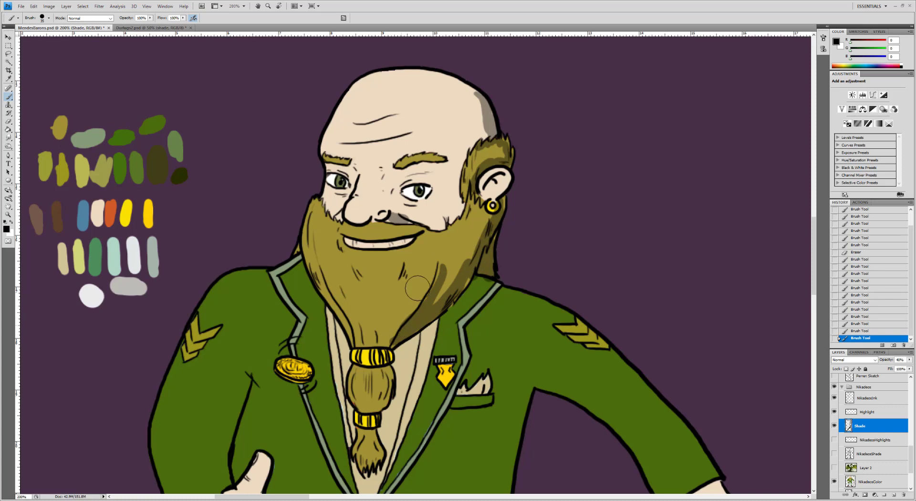
# Add shading to the small beard tufts near the mouth and along one side of the beard braid.
pyautogui.moveTo(403, 266); pyautogui.dragTo(404, 276)
pyautogui.moveTo(339, 240); pyautogui.dragTo(340, 248)
pyautogui.press('space')
pyautogui.moveTo(413, 280); pyautogui.dragTo(381, 161)
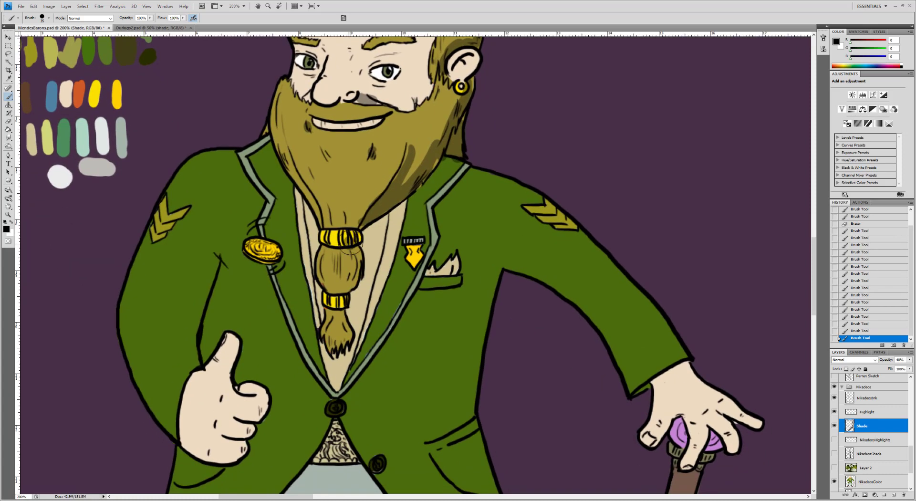
pyautogui.moveTo(349, 245)
pyautogui.mouseDown()
pyautogui.moveTo(358, 261)
pyautogui.moveTo(340, 291)
pyautogui.moveTo(349, 338)
pyautogui.mouseUp()
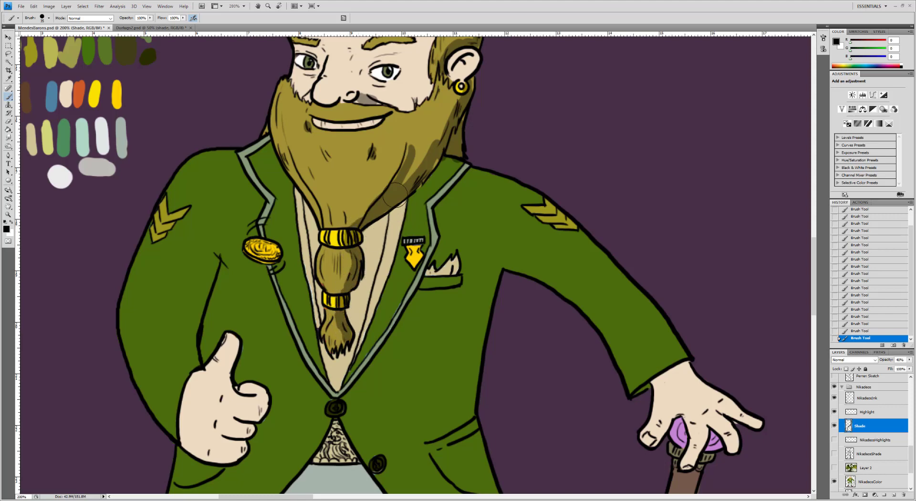
# Extend the shading across the lower side of the beard and the adjoining lapel, cleaning up edges with the Eraser.
pyautogui.moveTo(400, 189)
pyautogui.mouseDown()
pyautogui.moveTo(409, 147)
pyautogui.moveTo(433, 168)
pyautogui.moveTo(399, 187)
pyautogui.mouseUp()
pyautogui.moveTo(436, 156)
pyautogui.mouseDown()
pyautogui.moveTo(412, 189)
pyautogui.moveTo(437, 190)
pyautogui.moveTo(439, 169)
pyautogui.moveTo(459, 168)
pyautogui.moveTo(437, 175)
pyautogui.moveTo(427, 202)
pyautogui.moveTo(419, 193)
pyautogui.moveTo(411, 213)
pyautogui.moveTo(424, 227)
pyautogui.moveTo(418, 186)
pyautogui.moveTo(443, 166)
pyautogui.moveTo(429, 123)
pyautogui.moveTo(419, 146)
pyautogui.moveTo(427, 135)
pyautogui.moveTo(427, 145)
pyautogui.moveTo(415, 138)
pyautogui.moveTo(417, 156)
pyautogui.moveTo(414, 142)
pyautogui.moveTo(394, 161)
pyautogui.moveTo(372, 155)
pyautogui.mouseUp()
pyautogui.press('e')
pyautogui.press('b')
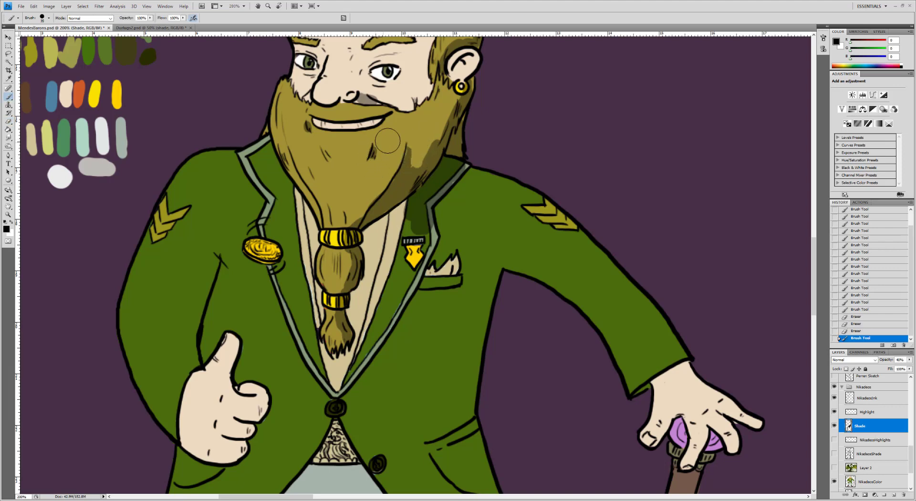
# Erase the rough shading on the beard tuft below the mouth and repaint both chin tufts with a smaller brush.
pyautogui.press('[')
pyautogui.press('[')
pyautogui.press('e')
pyautogui.click(373, 153)
pyautogui.press('b')
pyautogui.press('[')
pyautogui.moveTo(372, 147); pyautogui.dragTo(372, 160)
pyautogui.moveTo(374, 152); pyautogui.dragTo(326, 159)
pyautogui.moveTo(325, 149); pyautogui.dragTo(329, 162)
pyautogui.press('e')
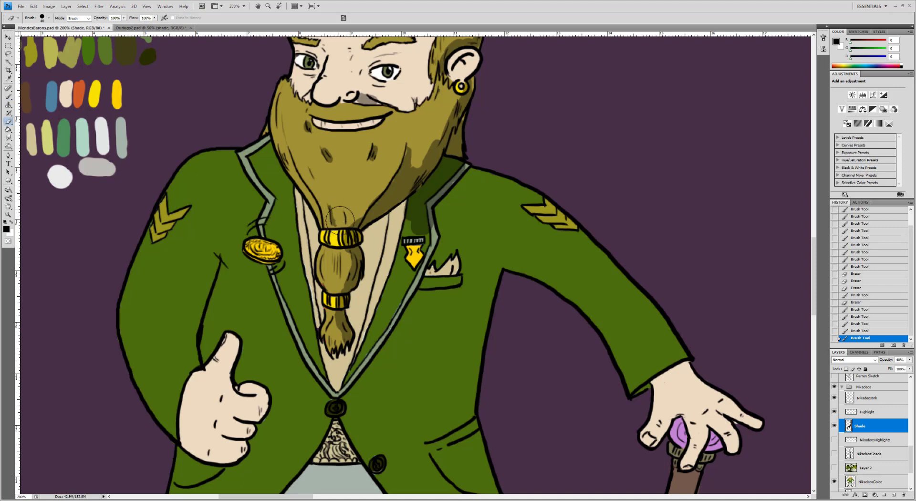
# Clean up the shading around the beard braid with the Eraser and shade the shirt beside the braid.
pyautogui.click(346, 205)
pyautogui.press('b')
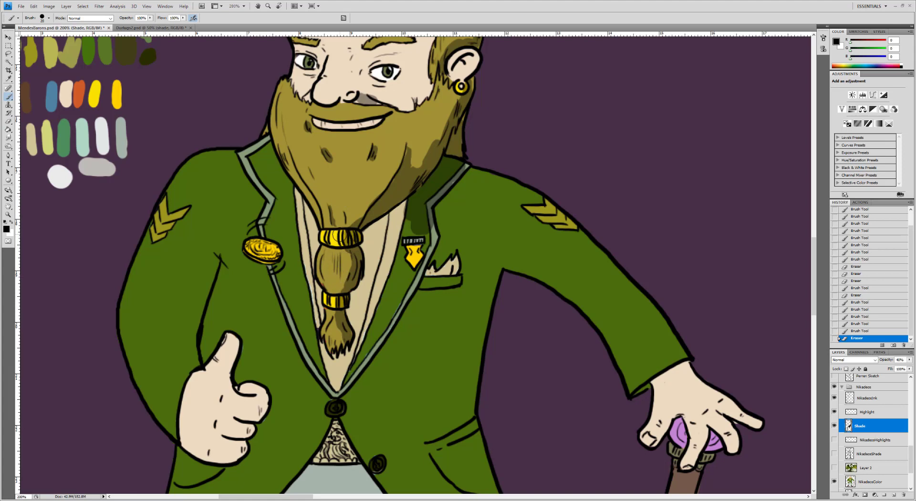
pyautogui.press('e')
pyautogui.moveTo(350, 334); pyautogui.dragTo(339, 329)
pyautogui.press('b')
pyautogui.moveTo(395, 219)
pyautogui.mouseDown()
pyautogui.moveTo(379, 271)
pyautogui.moveTo(394, 235)
pyautogui.mouseUp()
pyautogui.moveTo(385, 281); pyautogui.dragTo(352, 359)
pyautogui.moveTo(361, 315)
pyautogui.mouseDown()
pyautogui.moveTo(355, 338)
pyautogui.moveTo(352, 284)
pyautogui.moveTo(367, 239)
pyautogui.moveTo(368, 283)
pyautogui.mouseUp()
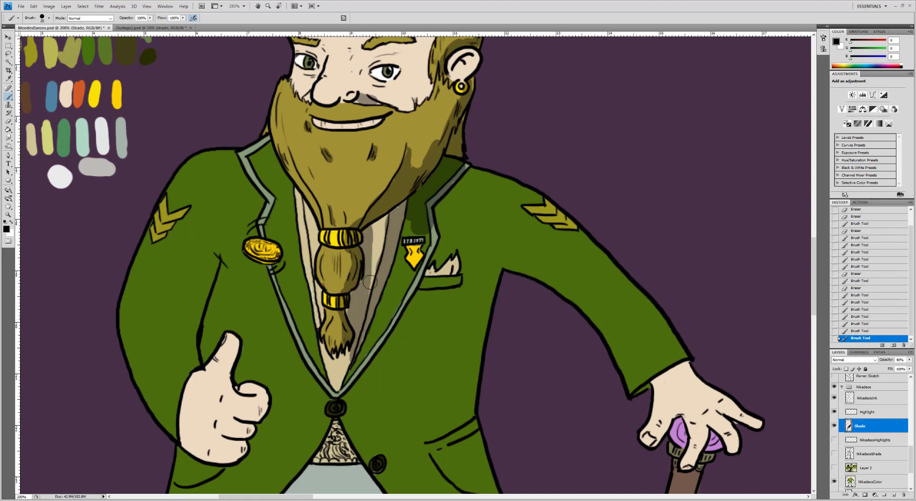
# Paint a cast shadow on the jacket along the outer lapel edge on the cane-arm side, trimming its edges with the Eraser.
pyautogui.moveTo(468, 174)
pyautogui.mouseDown()
pyautogui.moveTo(440, 209)
pyautogui.moveTo(440, 255)
pyautogui.moveTo(422, 309)
pyautogui.moveTo(418, 283)
pyautogui.moveTo(396, 340)
pyautogui.mouseUp()
pyautogui.moveTo(365, 381)
pyautogui.mouseDown()
pyautogui.moveTo(376, 365)
pyautogui.moveTo(348, 400)
pyautogui.moveTo(371, 389)
pyautogui.moveTo(432, 299)
pyautogui.moveTo(400, 344)
pyautogui.mouseUp()
pyautogui.press('e')
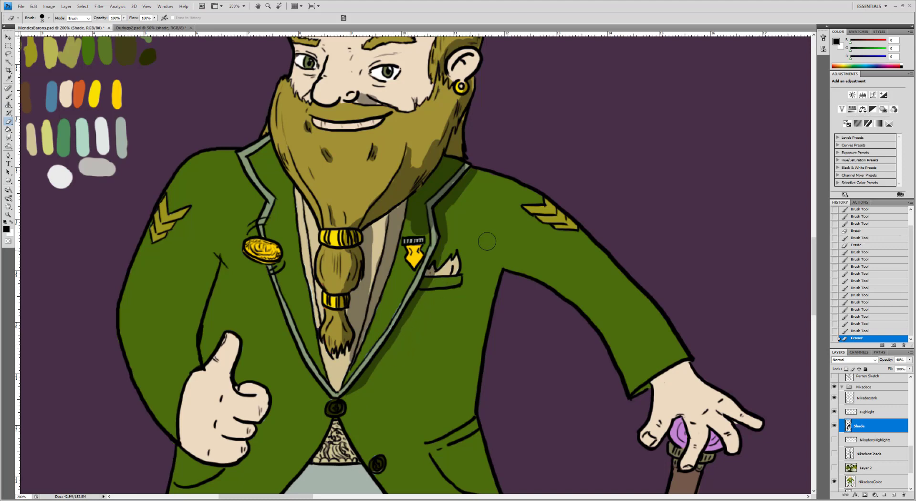
pyautogui.moveTo(450, 249)
pyautogui.mouseDown()
pyautogui.moveTo(483, 183)
pyautogui.moveTo(458, 207)
pyautogui.moveTo(487, 167)
pyautogui.moveTo(478, 162)
pyautogui.moveTo(449, 188)
pyautogui.moveTo(438, 216)
pyautogui.moveTo(441, 208)
pyautogui.moveTo(400, 213)
pyautogui.mouseUp()
pyautogui.press('b')
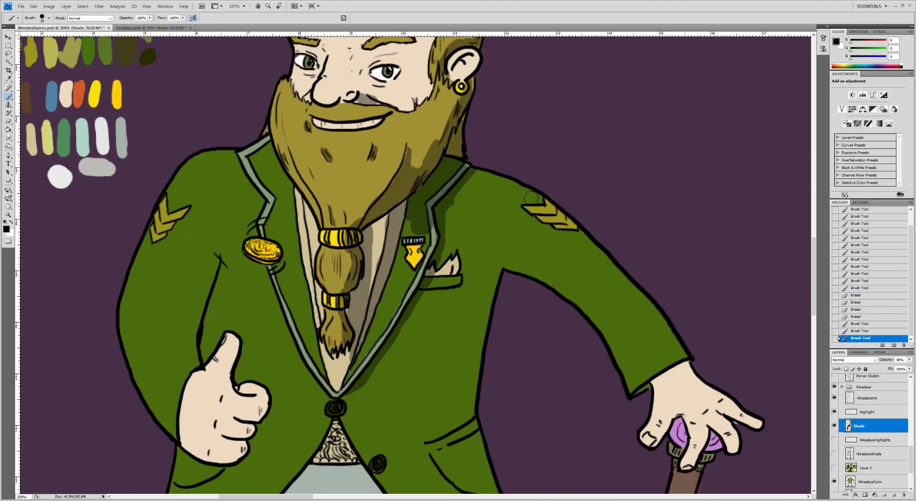
# Shade the upper edge of the cane arm from the shoulder to the fingers with a larger brush.
pyautogui.press(']')
pyautogui.press(']')
pyautogui.press(']')
pyautogui.press(']')
pyautogui.press(']')
pyautogui.moveTo(480, 175)
pyautogui.mouseDown()
pyautogui.moveTo(539, 204)
pyautogui.moveTo(586, 245)
pyautogui.moveTo(680, 379)
pyautogui.mouseUp()
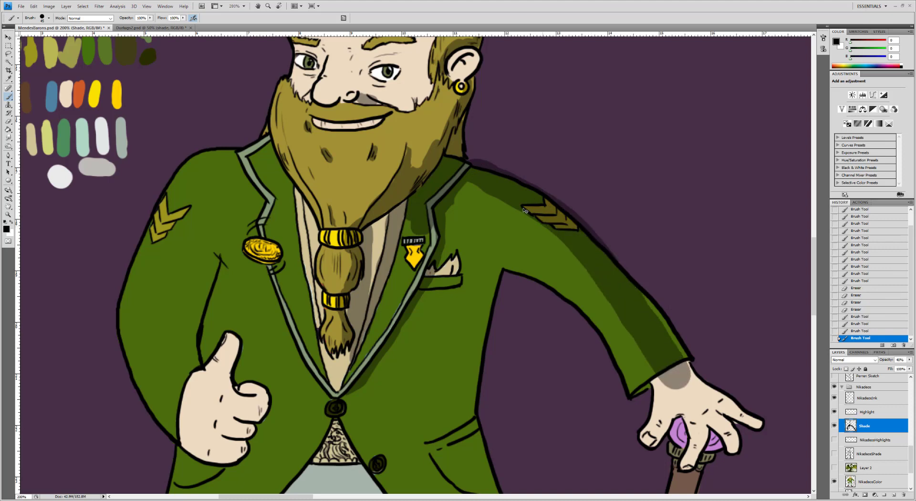
pyautogui.hotkey('ctrl', 'z')
pyautogui.moveTo(462, 171)
pyautogui.mouseDown()
pyautogui.moveTo(580, 229)
pyautogui.moveTo(637, 286)
pyautogui.moveTo(681, 363)
pyautogui.moveTo(764, 415)
pyautogui.moveTo(780, 412)
pyautogui.mouseUp()
# Erase the shading that spills onto the background along the outside of the cane arm and hand.
pyautogui.press('e')
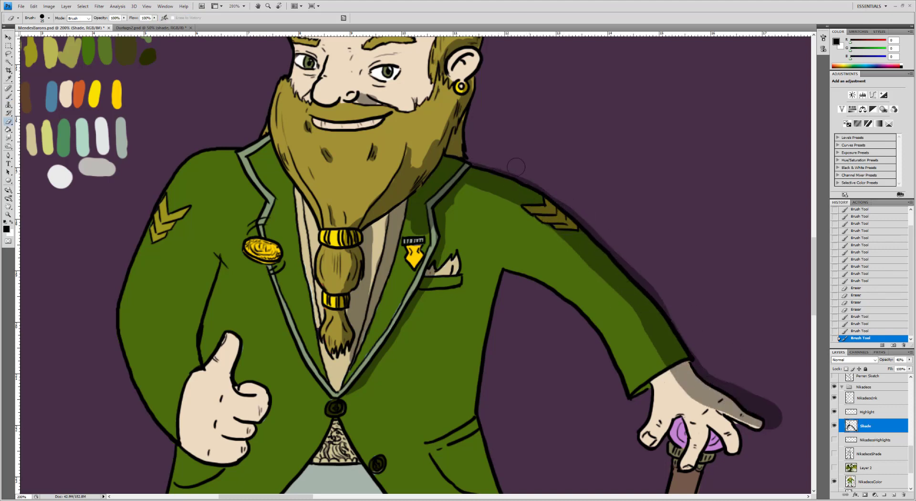
pyautogui.moveTo(488, 164)
pyautogui.mouseDown()
pyautogui.moveTo(550, 189)
pyautogui.moveTo(491, 177)
pyautogui.moveTo(525, 190)
pyautogui.moveTo(544, 168)
pyautogui.mouseUp()
pyautogui.press('b')
pyautogui.press('e')
pyautogui.moveTo(483, 160); pyautogui.dragTo(557, 186)
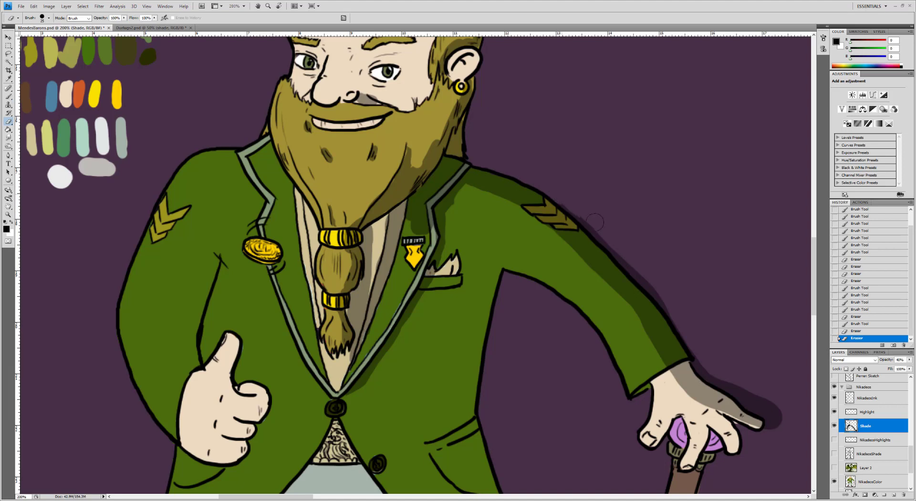
pyautogui.moveTo(595, 222); pyautogui.dragTo(565, 199)
pyautogui.moveTo(614, 238)
pyautogui.mouseDown()
pyautogui.moveTo(591, 226)
pyautogui.moveTo(670, 295)
pyautogui.moveTo(668, 322)
pyautogui.moveTo(664, 301)
pyautogui.moveTo(707, 357)
pyautogui.moveTo(697, 355)
pyautogui.moveTo(702, 373)
pyautogui.moveTo(762, 408)
pyautogui.moveTo(771, 382)
pyautogui.mouseUp()
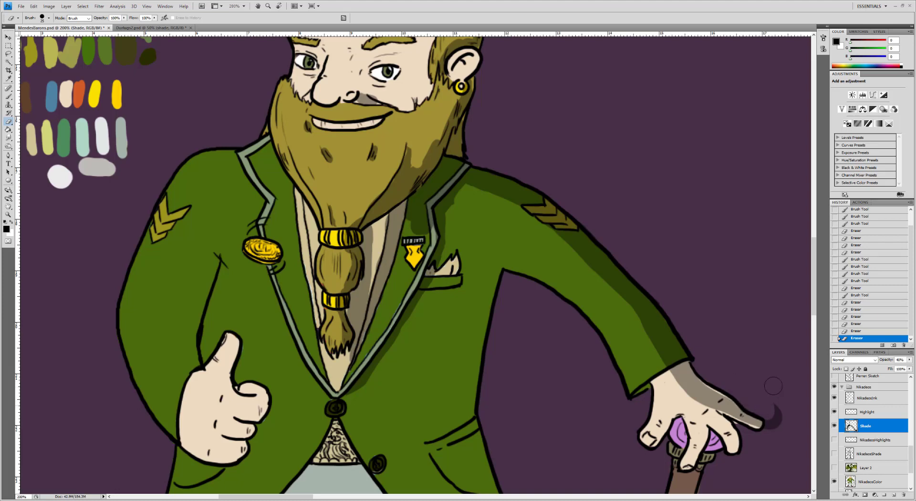
# Hide the Shade layer, show the NikadeosShade layer and review its finished shading from the head to the shoes.
pyautogui.click(834, 425)
pyautogui.click(834, 454)
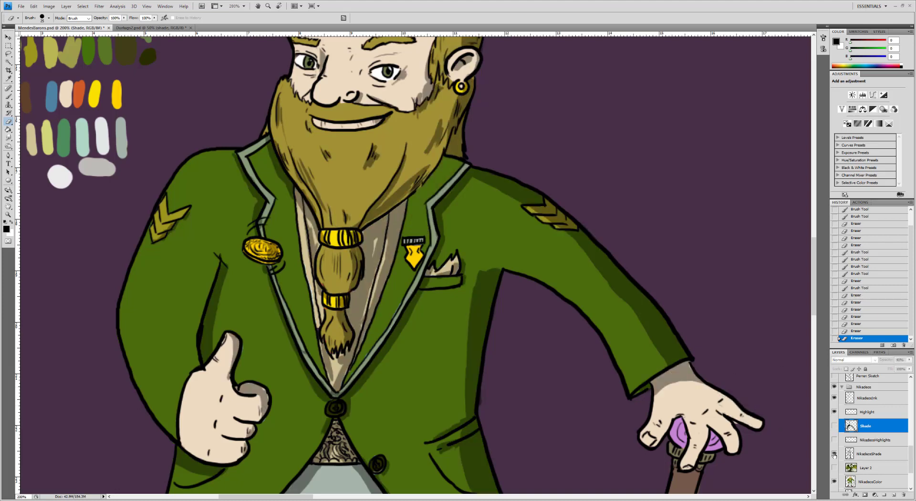
pyautogui.press('z')
pyautogui.keyDown('alt'); pyautogui.click(379, 204); pyautogui.keyUp('alt')
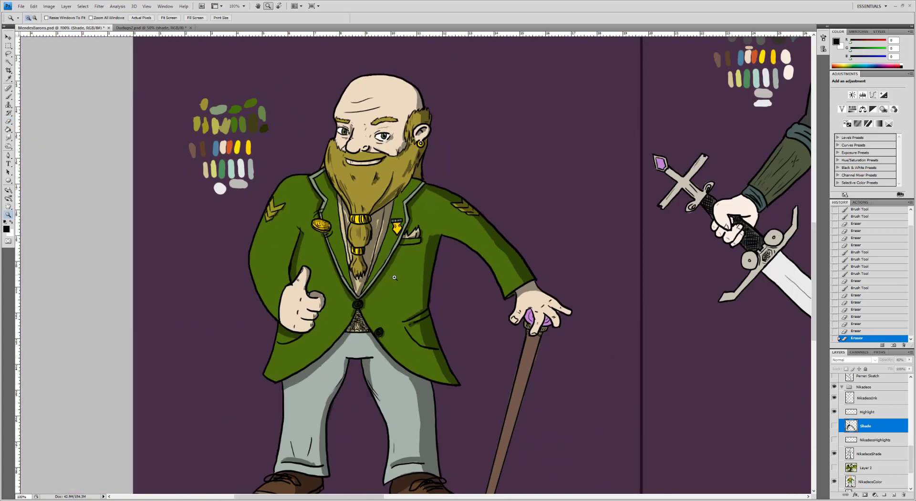
pyautogui.scroll(-5, 366, 294)
pyautogui.click(395, 191)
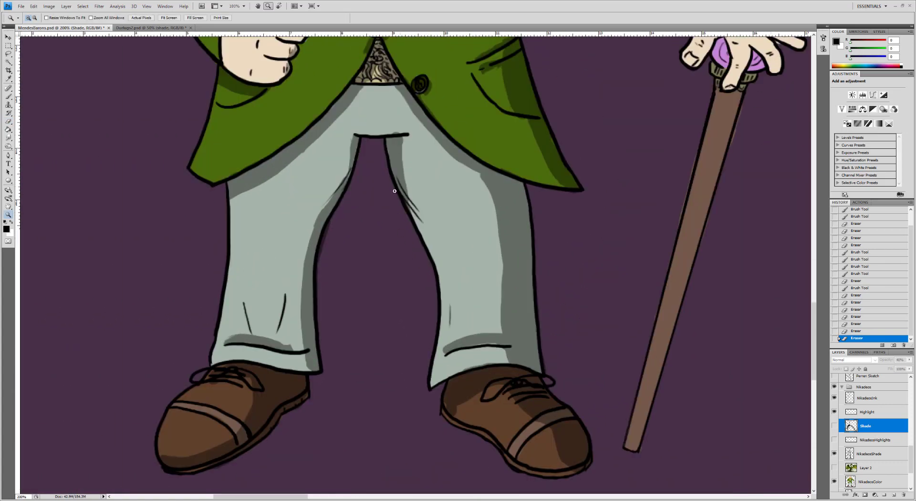
pyautogui.scroll(10, 363, 97)
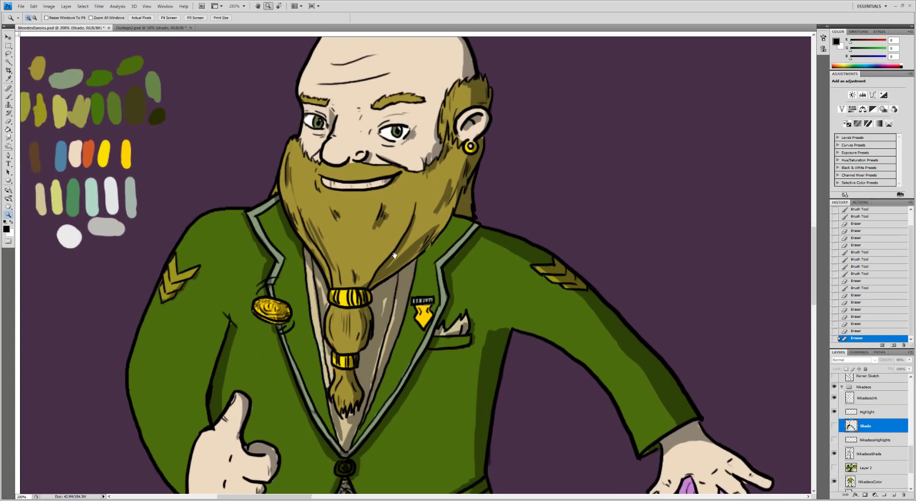
# Show the NikadeosHighlights layer and delete the Highlight and Shade layers.
pyautogui.click(873, 413)
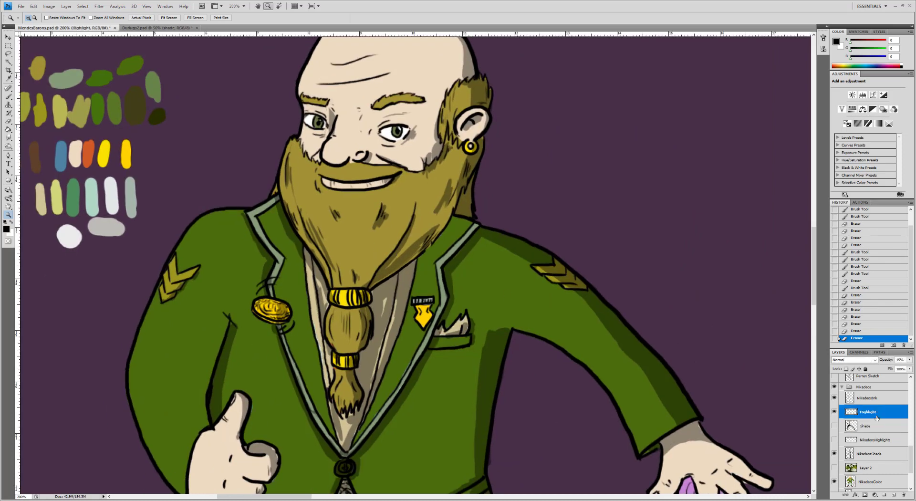
pyautogui.click(873, 440)
pyautogui.click(834, 440)
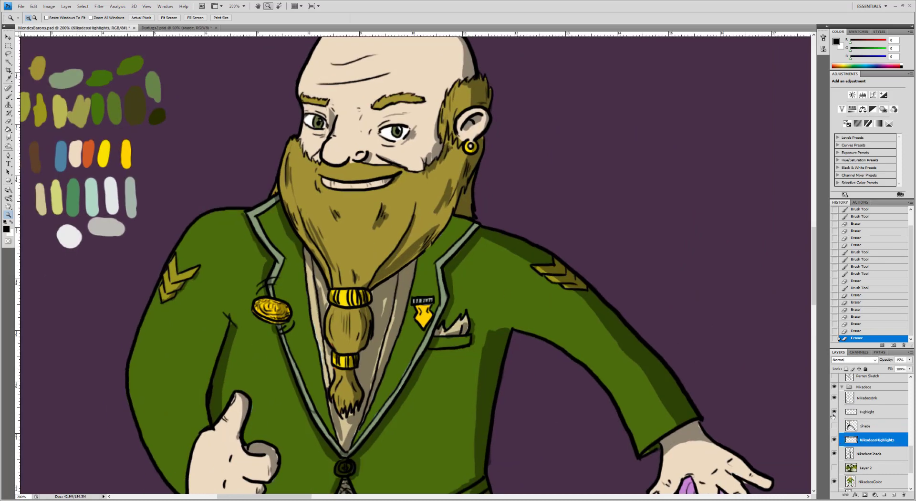
pyautogui.click(880, 412)
pyautogui.press('Delete')
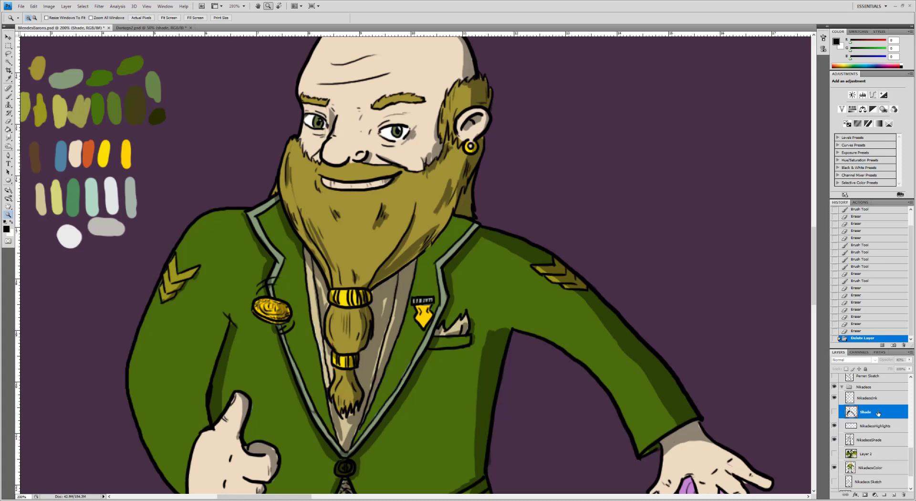
pyautogui.press('Delete')
# On the NikadeosHighlights layer, paint a white highlight along the side of the forehead opposite the visible ear with a smaller brush.
pyautogui.click(875, 422)
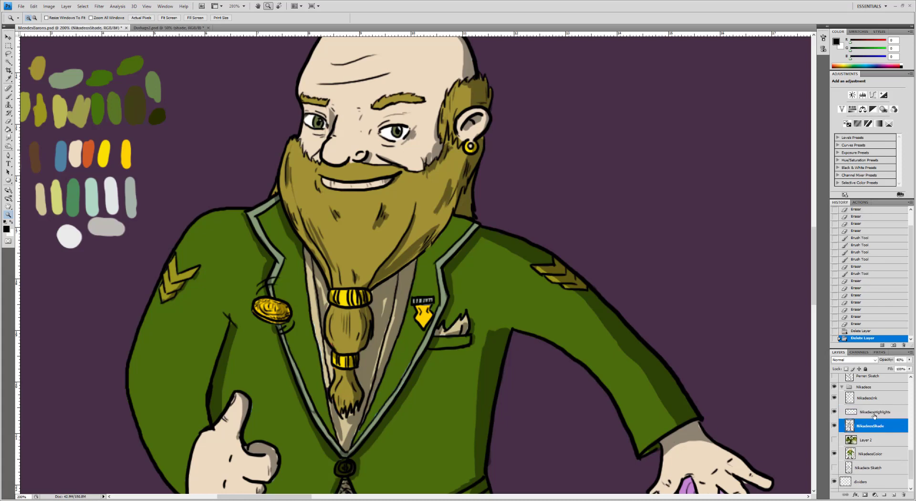
pyautogui.click(874, 414)
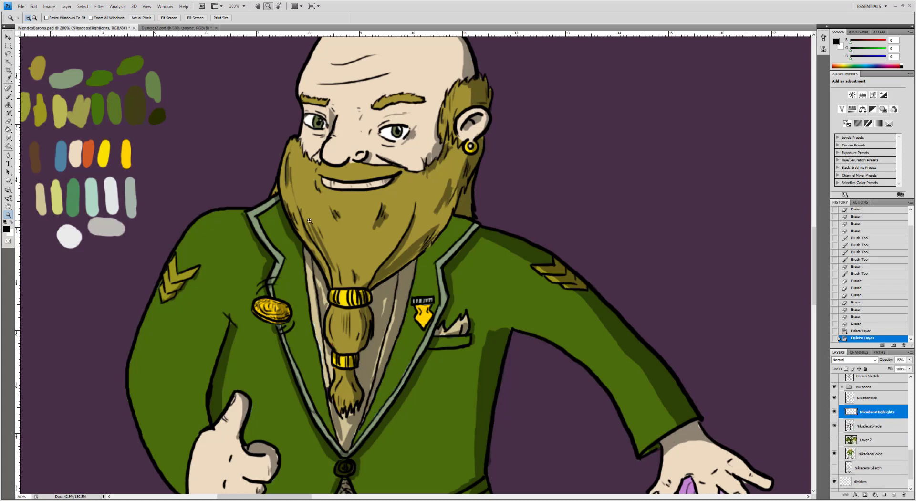
pyautogui.press('b')
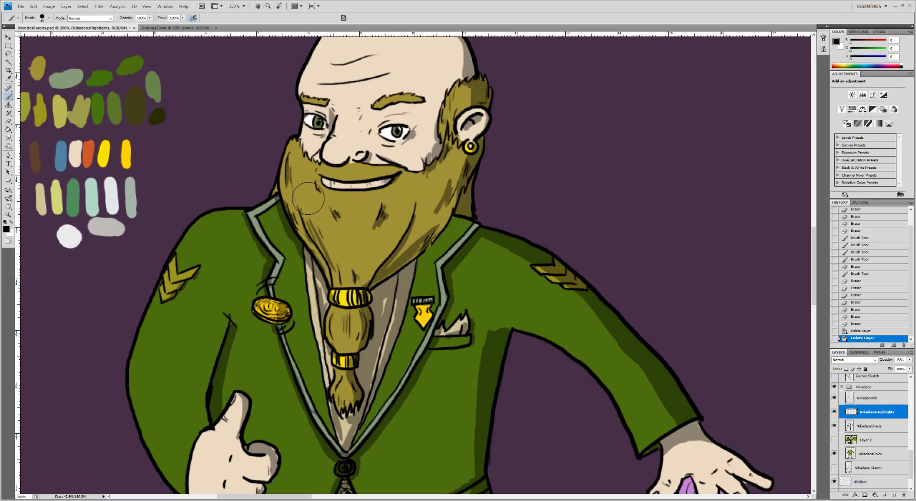
pyautogui.press('x')
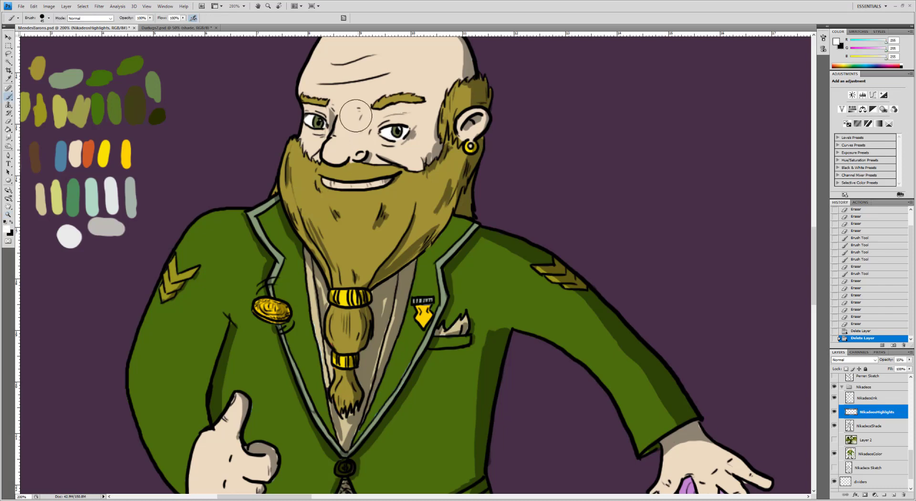
pyautogui.moveTo(353, 116); pyautogui.dragTo(348, 199)
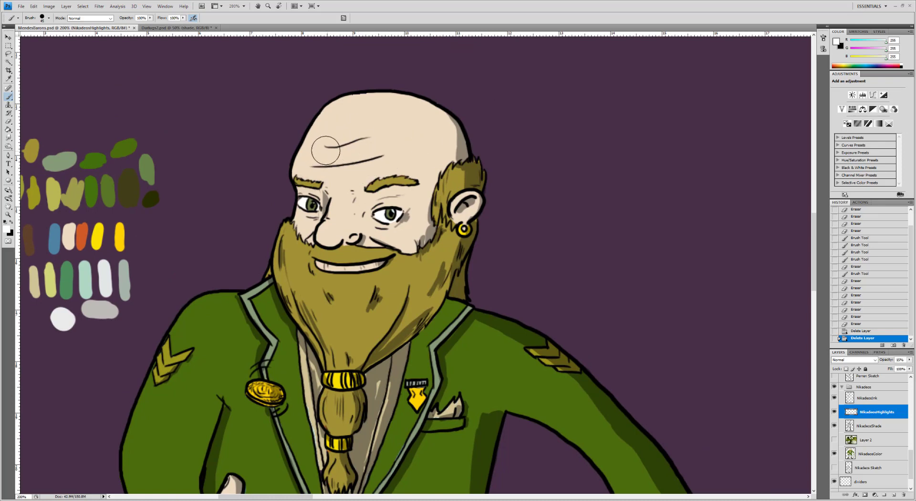
pyautogui.press('[')
pyautogui.press('[')
pyautogui.moveTo(322, 121); pyautogui.dragTo(292, 172)
pyautogui.hotkey('ctrl', 'z')
pyautogui.moveTo(321, 122); pyautogui.dragTo(299, 169)
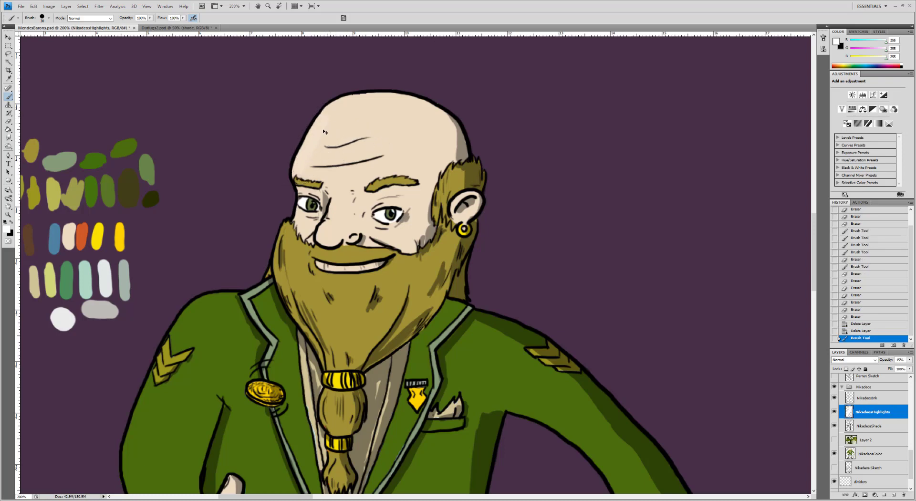
# Paint white highlights beside the lapel and along the outer edge of the thumbs-up arm's sleeve with a smaller brush.
pyautogui.moveTo(299, 216)
pyautogui.mouseDown()
pyautogui.moveTo(304, 228)
pyautogui.moveTo(281, 286)
pyautogui.moveTo(272, 282)
pyautogui.moveTo(256, 194)
pyautogui.mouseUp()
pyautogui.press('[')
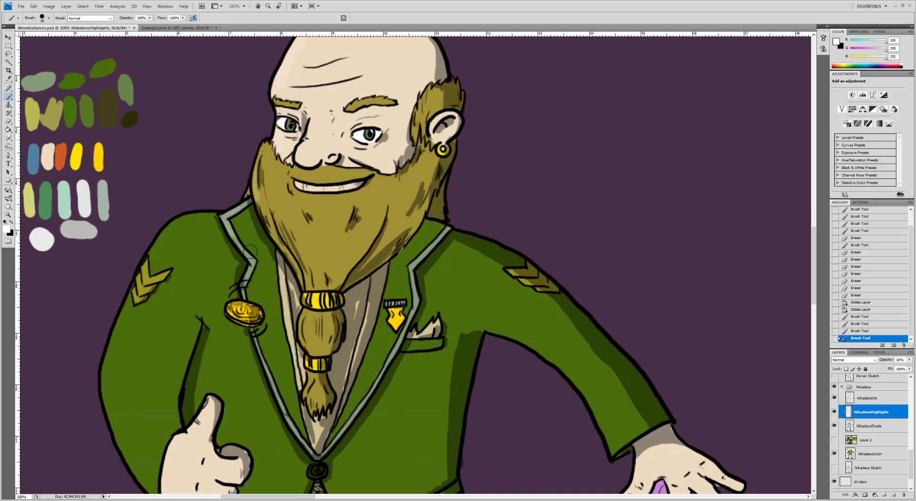
pyautogui.moveTo(235, 232); pyautogui.dragTo(256, 246)
pyautogui.moveTo(177, 224); pyautogui.dragTo(139, 323)
pyautogui.hotkey('ctrl', 'z')
pyautogui.moveTo(168, 230); pyautogui.dragTo(118, 343)
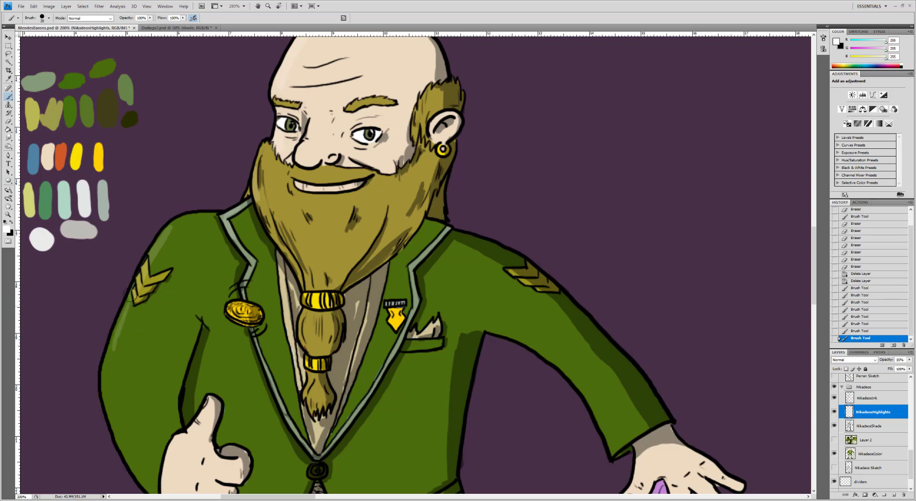
pyautogui.moveTo(126, 307)
pyautogui.mouseDown()
pyautogui.moveTo(107, 379)
pyautogui.moveTo(114, 427)
pyautogui.mouseUp()
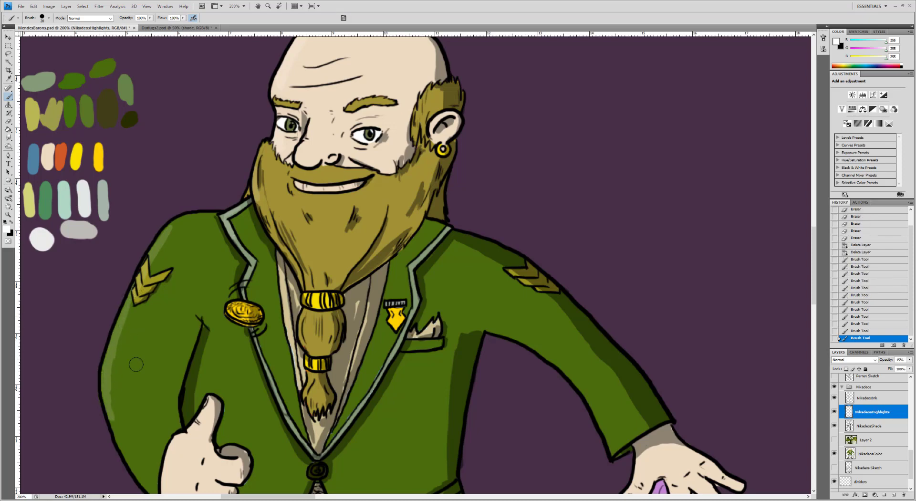
# Trim the sleeve highlight with the Eraser and extend it down the outer edge of the thumbs-up arm to the wrist.
pyautogui.press('e')
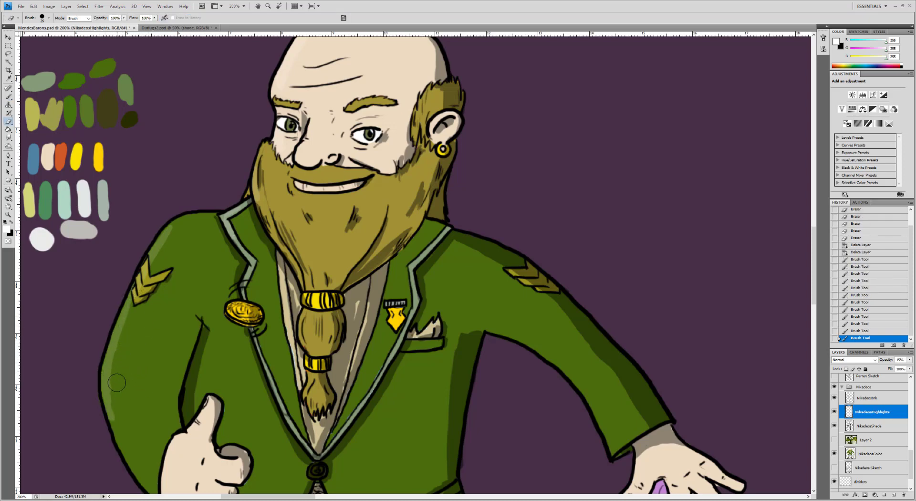
pyautogui.moveTo(118, 349)
pyautogui.mouseDown()
pyautogui.moveTo(118, 409)
pyautogui.moveTo(132, 353)
pyautogui.moveTo(146, 401)
pyautogui.moveTo(158, 268)
pyautogui.mouseUp()
pyautogui.press('space')
pyautogui.press('b')
pyautogui.moveTo(134, 212); pyautogui.dragTo(116, 261)
pyautogui.moveTo(121, 244); pyautogui.dragTo(115, 267)
pyautogui.moveTo(126, 228)
pyautogui.mouseDown()
pyautogui.moveTo(118, 274)
pyautogui.moveTo(130, 327)
pyautogui.mouseUp()
pyautogui.moveTo(122, 315)
pyautogui.mouseDown()
pyautogui.moveTo(148, 350)
pyautogui.moveTo(155, 381)
pyautogui.mouseUp()
pyautogui.moveTo(150, 371); pyautogui.dragTo(166, 393)
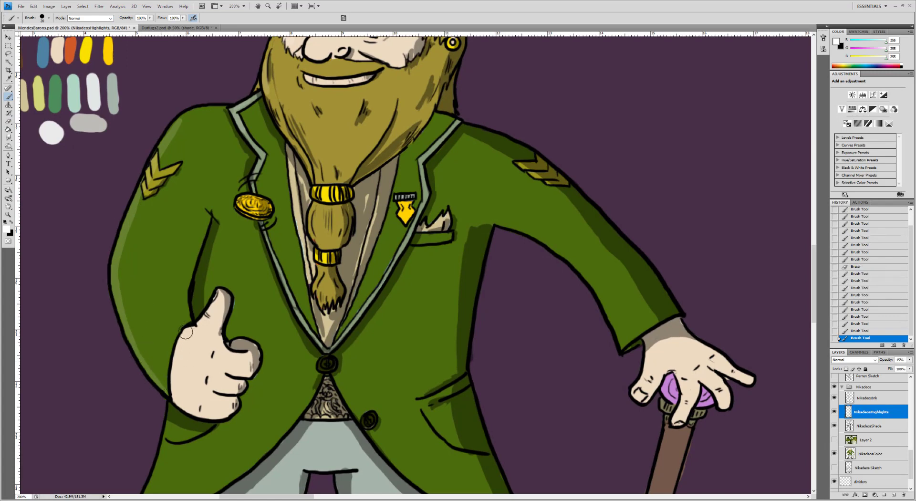
# Highlight the edge of the thumbs-up hand and refine the sleeve highlight below the chevrons with Brush and Eraser.
pyautogui.moveTo(186, 333)
pyautogui.mouseDown()
pyautogui.moveTo(176, 390)
pyautogui.moveTo(181, 333)
pyautogui.moveTo(167, 363)
pyautogui.moveTo(169, 355)
pyautogui.moveTo(168, 389)
pyautogui.moveTo(185, 326)
pyautogui.moveTo(165, 377)
pyautogui.moveTo(133, 338)
pyautogui.mouseUp()
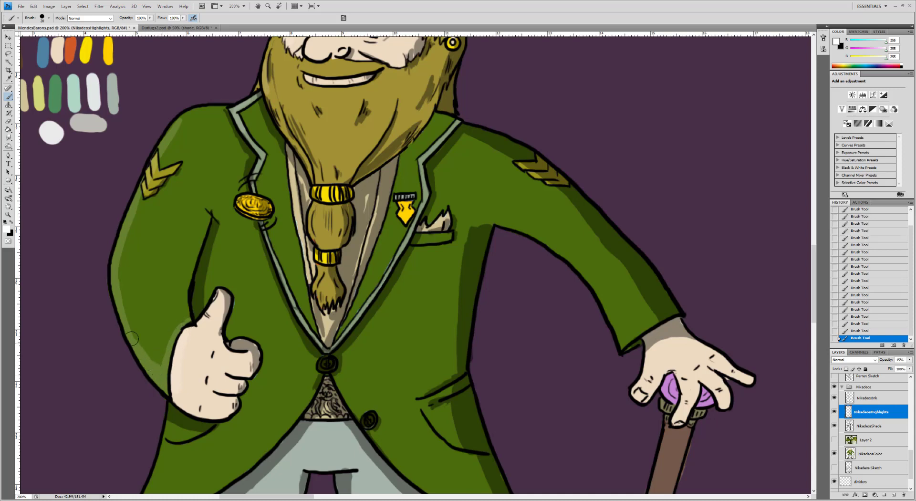
pyautogui.press('e')
pyautogui.press('b')
pyautogui.moveTo(177, 284)
pyautogui.mouseDown()
pyautogui.moveTo(159, 159)
pyautogui.moveTo(146, 186)
pyautogui.mouseUp()
pyautogui.press('e')
pyautogui.moveTo(158, 178)
pyautogui.mouseDown()
pyautogui.moveTo(148, 185)
pyautogui.moveTo(158, 172)
pyautogui.mouseUp()
# Highlight the top of the shoulder above the chevrons on the thumbs-up side and the adjoining lapel.
pyautogui.press('b')
pyautogui.moveTo(176, 129); pyautogui.dragTo(228, 108)
pyautogui.moveTo(222, 111)
pyautogui.mouseDown()
pyautogui.moveTo(208, 97)
pyautogui.moveTo(168, 139)
pyautogui.mouseUp()
pyautogui.press('e')
pyautogui.press('b')
pyautogui.moveTo(168, 138); pyautogui.dragTo(165, 152)
pyautogui.moveTo(165, 144); pyautogui.dragTo(164, 154)
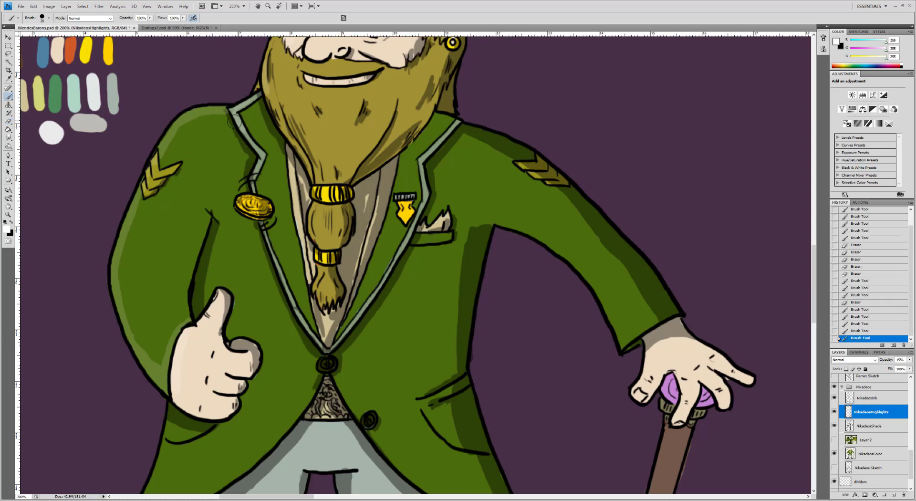
pyautogui.moveTo(240, 121); pyautogui.dragTo(256, 143)
pyautogui.moveTo(252, 140); pyautogui.dragTo(265, 153)
# Add highlights to the thumb, the outer coat edge below the hand and the lapel area near the gold medallion.
pyautogui.moveTo(264, 367); pyautogui.dragTo(268, 241)
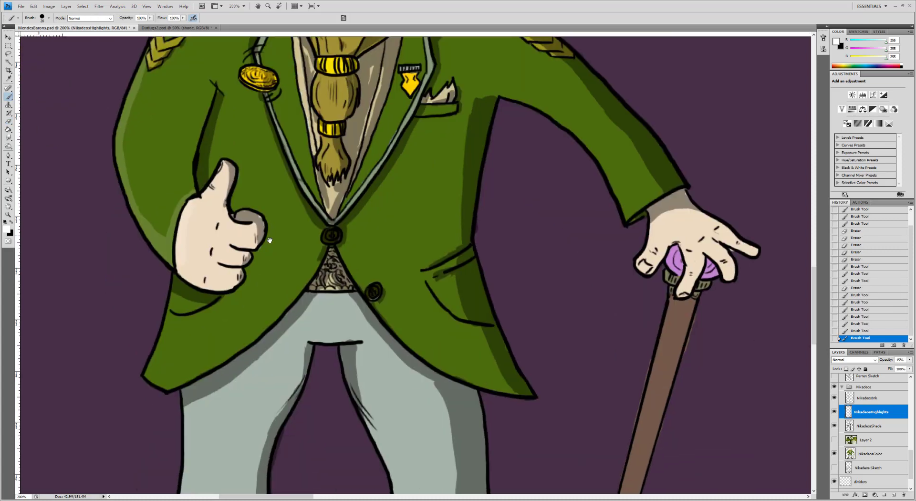
pyautogui.moveTo(225, 183); pyautogui.dragTo(205, 194)
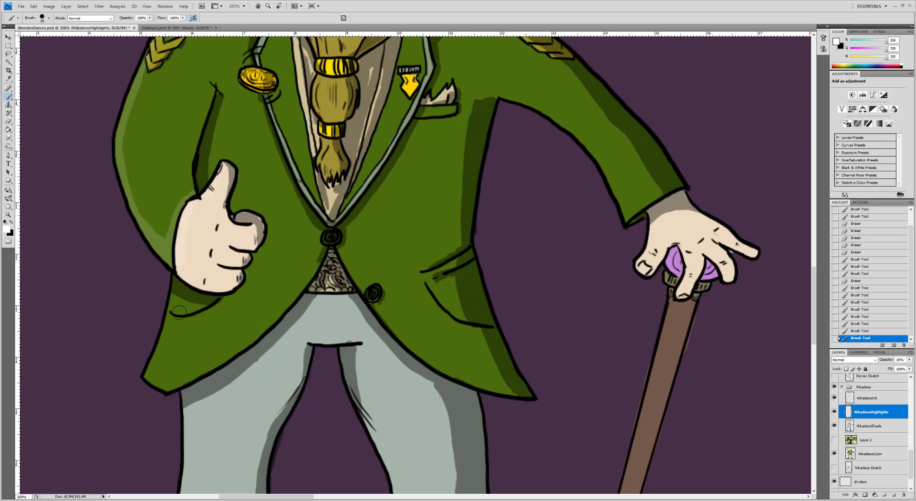
pyautogui.moveTo(171, 321)
pyautogui.mouseDown()
pyautogui.moveTo(154, 372)
pyautogui.moveTo(175, 328)
pyautogui.moveTo(164, 362)
pyautogui.moveTo(171, 316)
pyautogui.moveTo(151, 369)
pyautogui.mouseUp()
pyautogui.press('e')
pyautogui.press('b')
pyautogui.scroll(5, 296, 239)
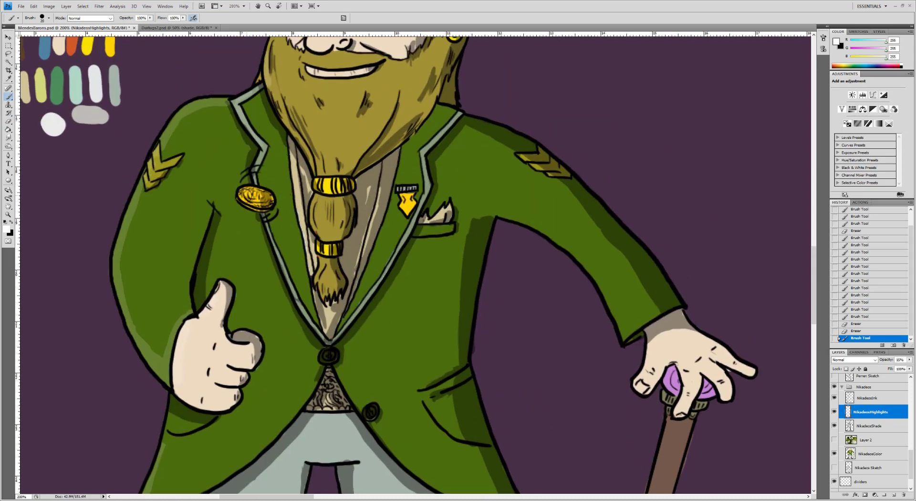
pyautogui.moveTo(242, 188); pyautogui.dragTo(249, 191)
# Switch to the Durlugs2.psd document and examine the shading and highlights on the large goblin holding the bottle.
pyautogui.click(169, 28)
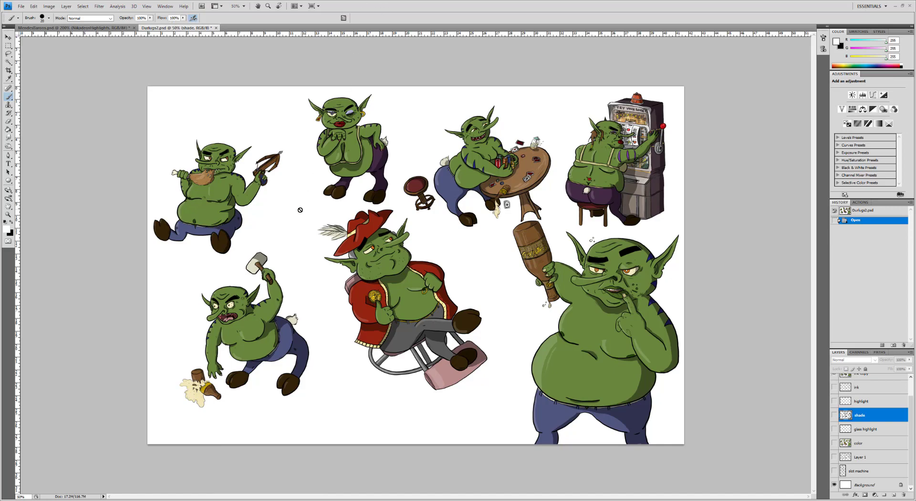
pyautogui.press('z')
pyautogui.click(576, 284)
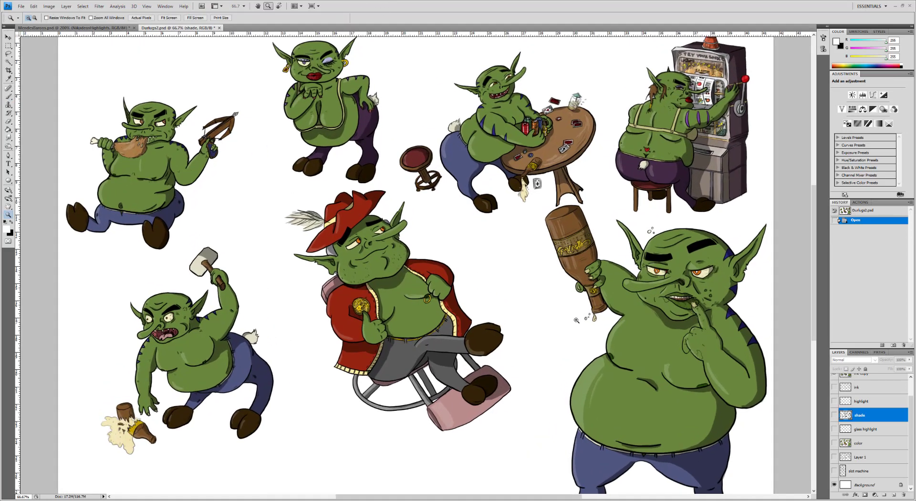
pyautogui.click(567, 311)
pyautogui.moveTo(612, 364); pyautogui.dragTo(340, 202)
pyautogui.click(362, 125)
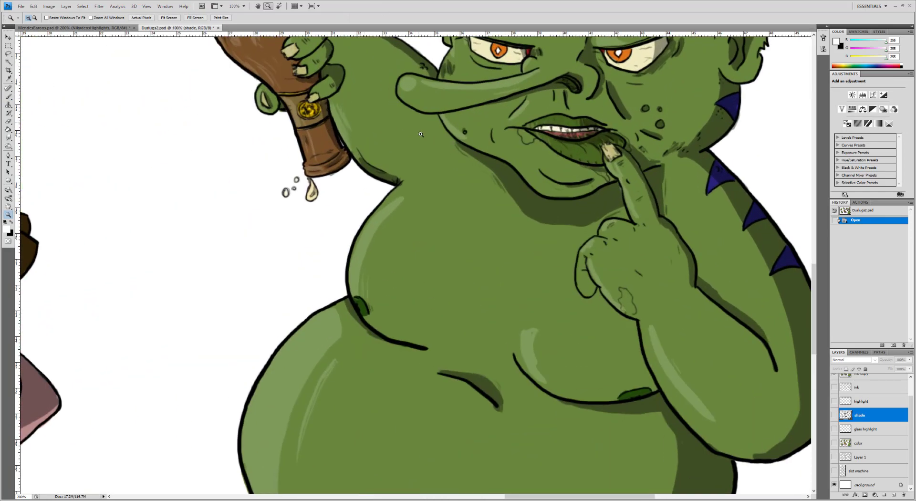
pyautogui.scroll(-5, 370, 217)
pyautogui.moveTo(390, 173); pyautogui.dragTo(442, 364)
pyautogui.moveTo(422, 197); pyautogui.dragTo(429, 307)
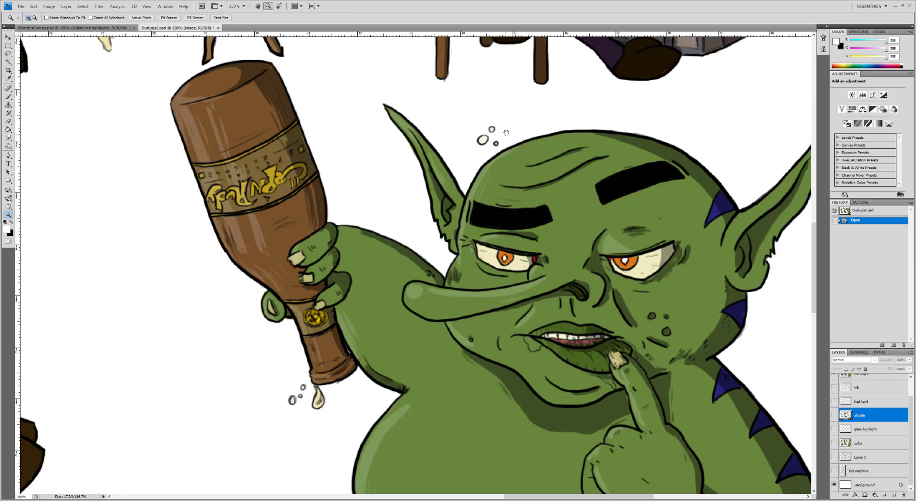
# Examine the shading and highlights on the goblin sitting at the slot machine and on the machine's glass.
pyautogui.moveTo(506, 133); pyautogui.dragTo(424, 319)
pyautogui.moveTo(431, 166); pyautogui.dragTo(445, 449)
pyautogui.moveTo(494, 229); pyautogui.dragTo(379, 210)
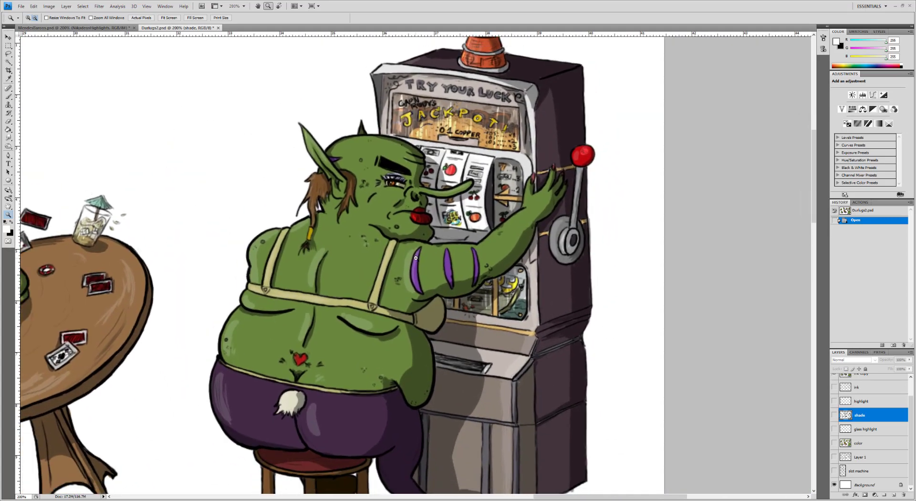
pyautogui.keyDown('alt'); pyautogui.click(415, 257); pyautogui.keyUp('alt')
pyautogui.click(490, 257)
pyautogui.moveTo(434, 151); pyautogui.dragTo(449, 183)
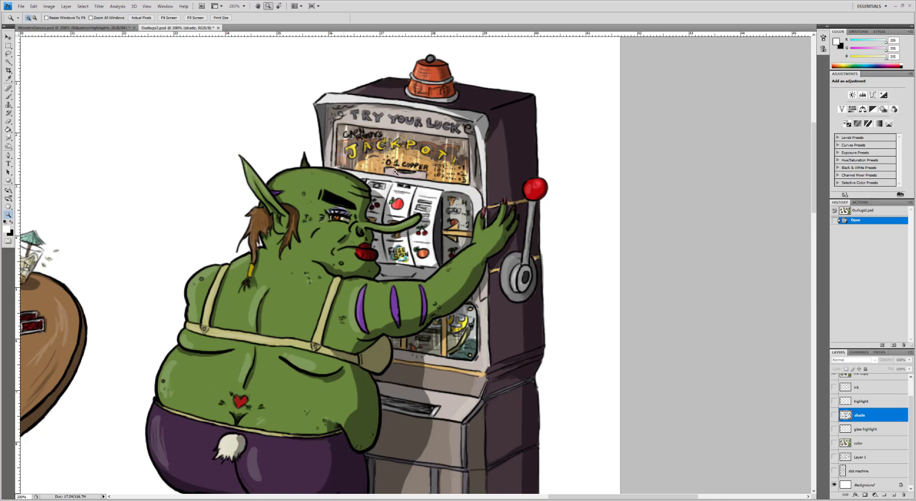
pyautogui.moveTo(267, 225); pyautogui.dragTo(354, 227)
# Go through the color and highlight layers and make the glass highlight layer active.
pyautogui.click(874, 429)
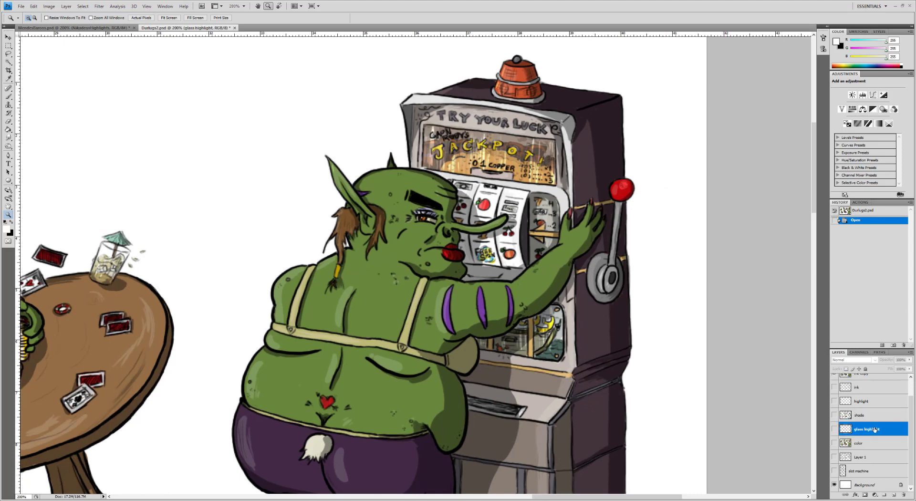
pyautogui.click(875, 442)
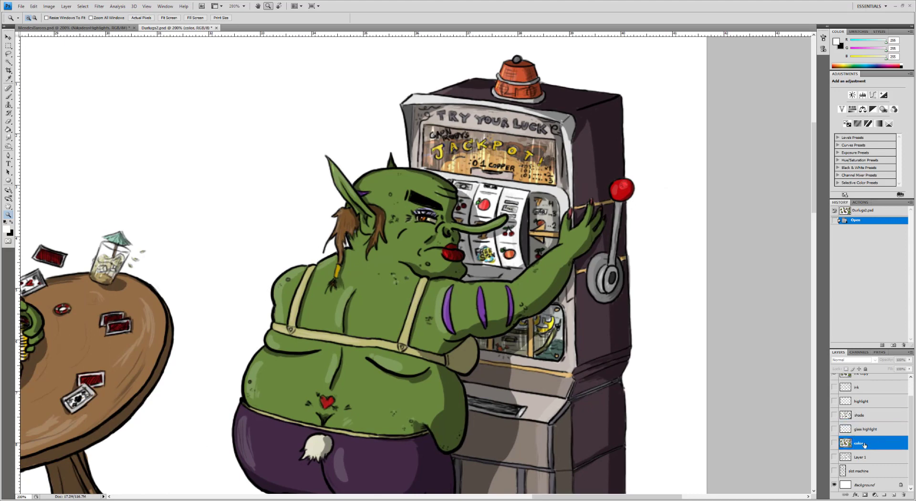
pyautogui.click(865, 401)
pyautogui.click(871, 429)
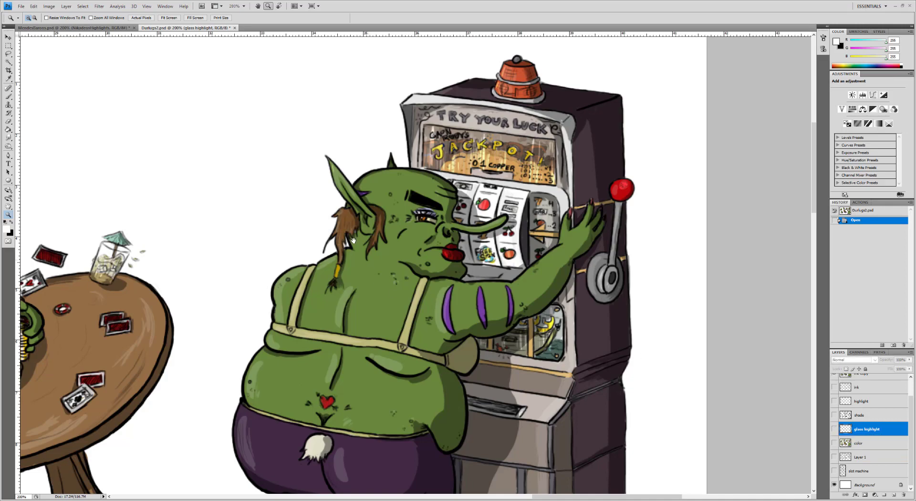
# Show only the flat color layer over the background on the goblin at the card table.
pyautogui.moveTo(353, 240); pyautogui.dragTo(472, 243)
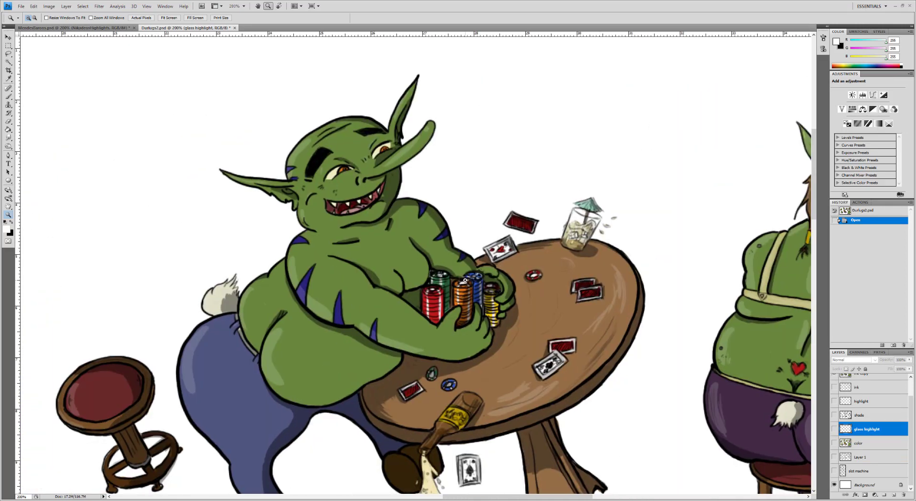
pyautogui.keyDown('alt'); pyautogui.click(402, 282); pyautogui.keyUp('alt')
pyautogui.click(387, 308)
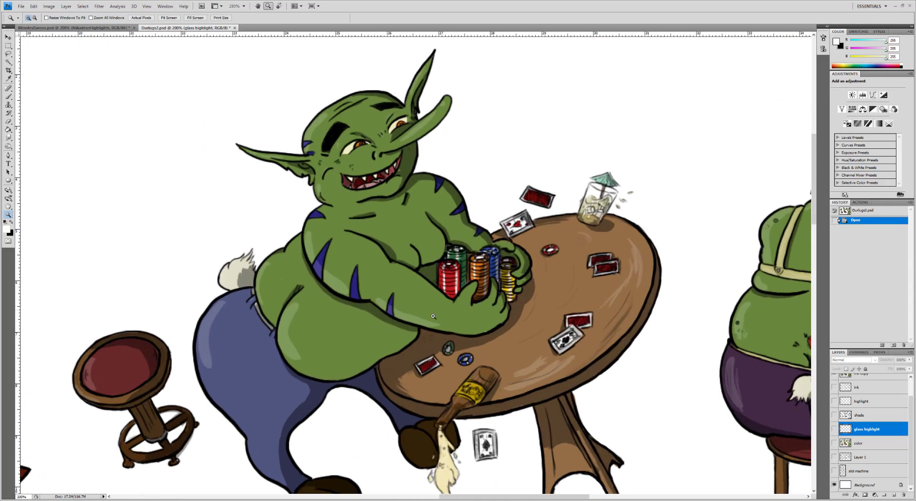
pyautogui.scroll(2, 839, 397)
pyautogui.click(834, 395)
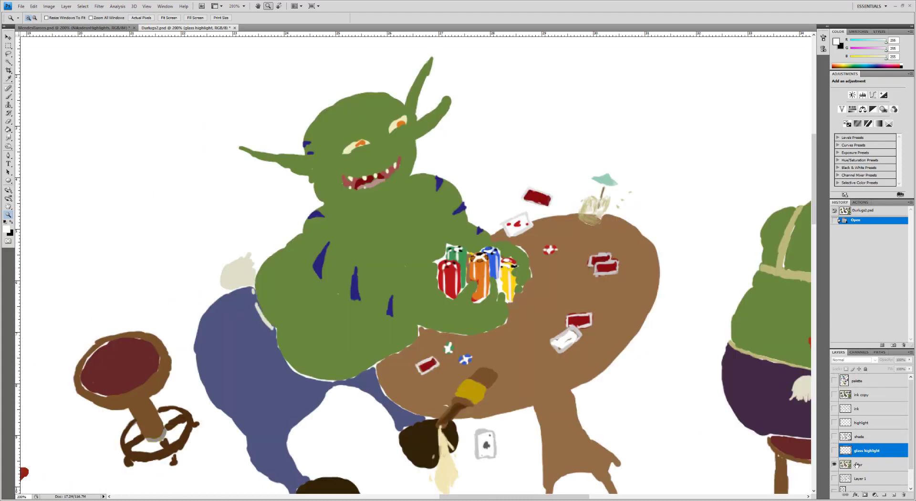
# Briefly show the Layer 1 sketch under the flat colors, and turn on the ink, highlight and shade layers.
pyautogui.scroll(-2, 843, 471)
pyautogui.click(835, 457)
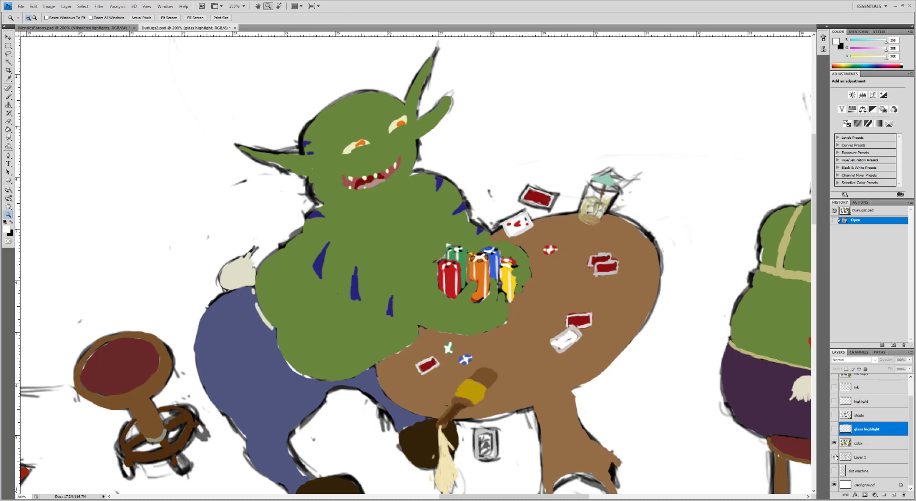
pyautogui.click(835, 457)
pyautogui.click(834, 387)
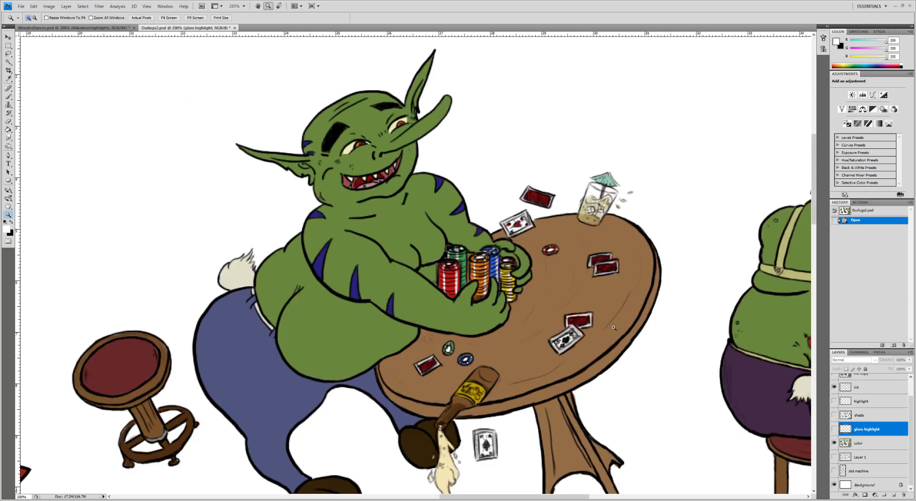
pyautogui.click(834, 414)
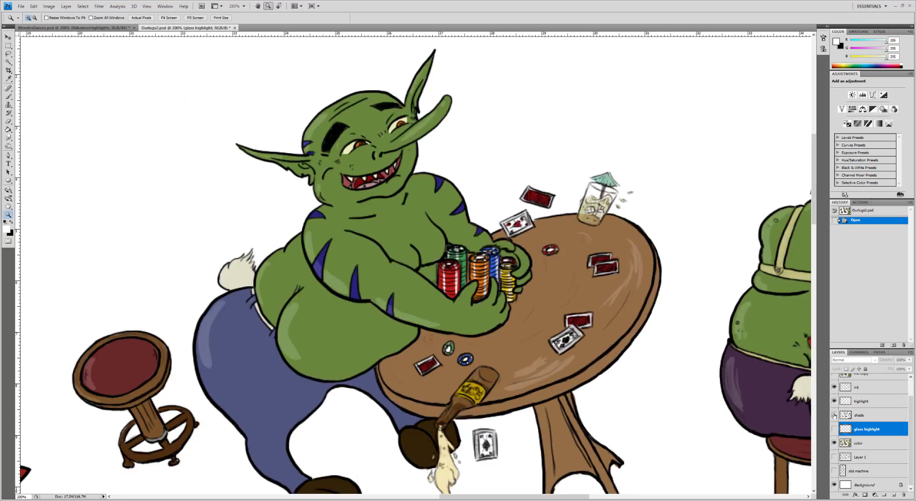
# Turn on the glass highlight layer for the slot machine and review the goblin illustrations as a whole.
pyautogui.moveTo(694, 319); pyautogui.dragTo(288, 288)
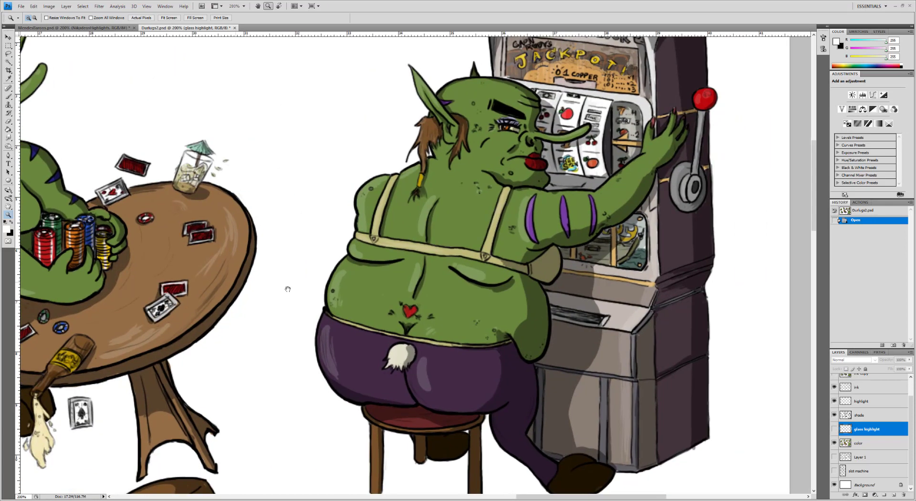
pyautogui.moveTo(616, 211); pyautogui.dragTo(586, 281)
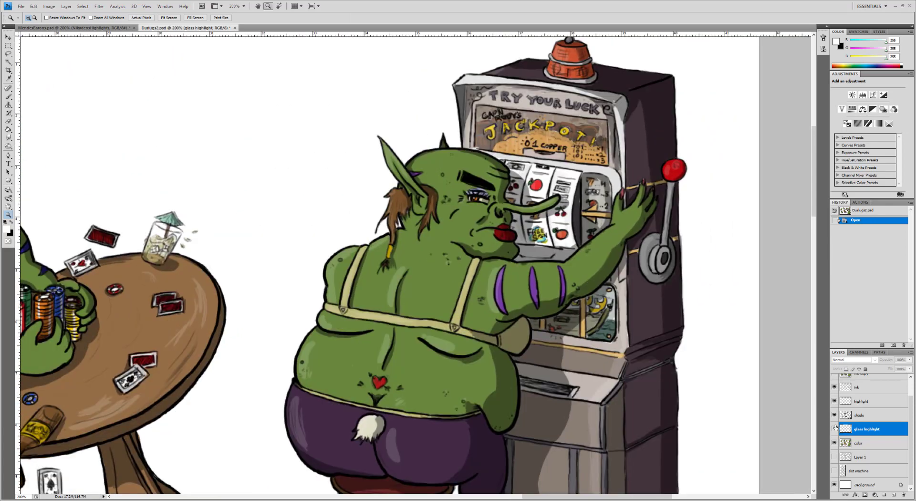
pyautogui.click(835, 428)
pyautogui.keyDown('alt'); pyautogui.click(502, 208); pyautogui.keyUp('alt')
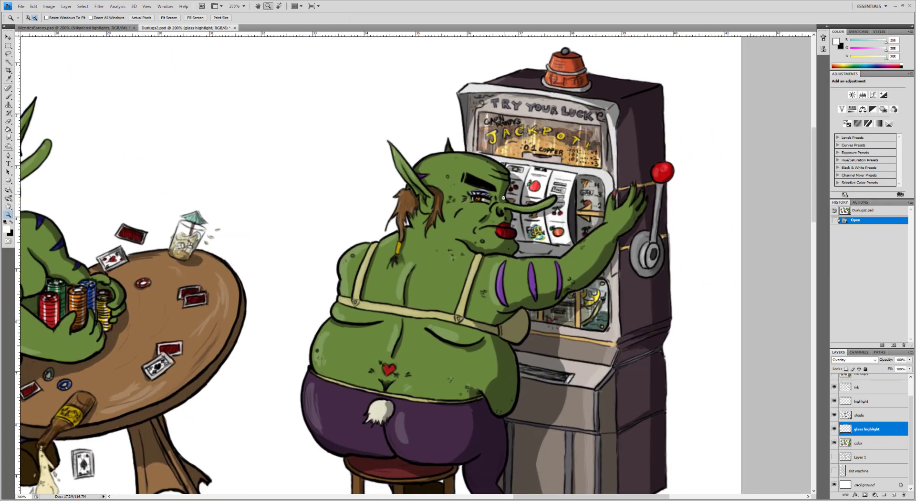
pyautogui.keyDown('alt'); pyautogui.click(500, 210); pyautogui.keyUp('alt')
pyautogui.moveTo(302, 343); pyautogui.dragTo(496, 235)
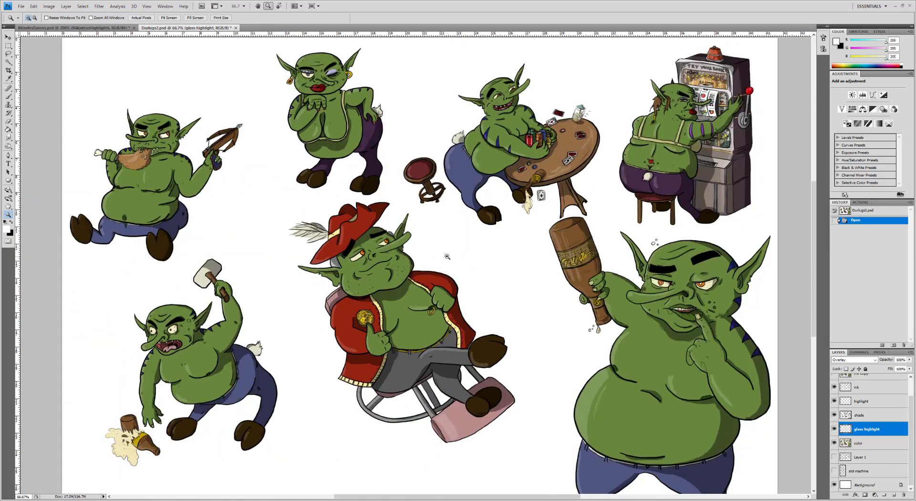